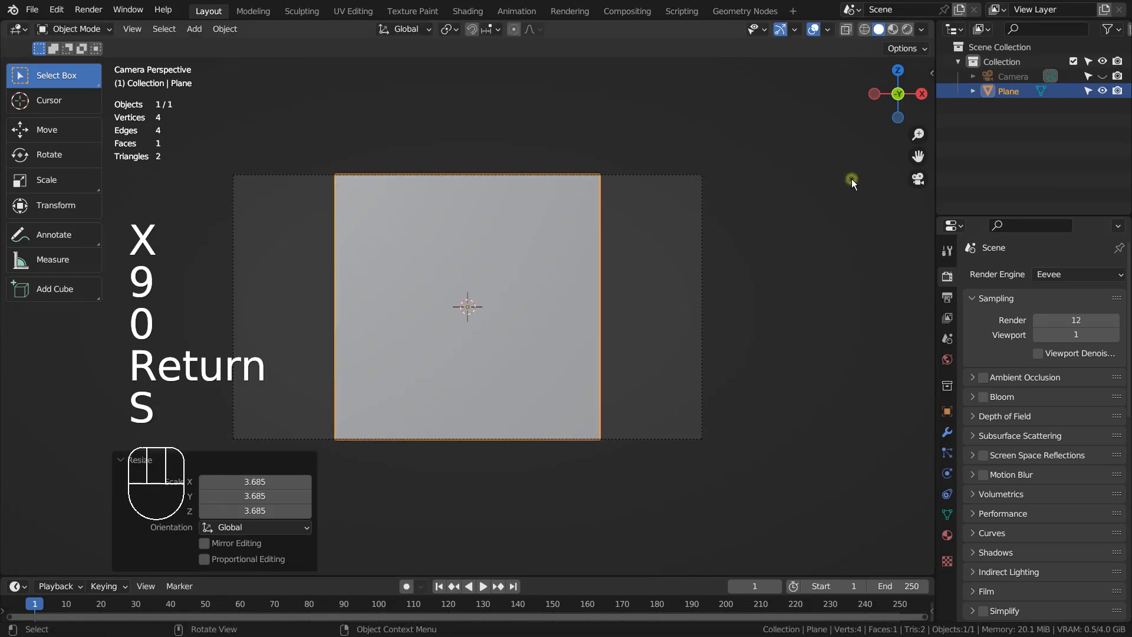
Step: Scale the plane along the global X axis by about 1.776 so it fills the camera frame
key(s)
key(x)
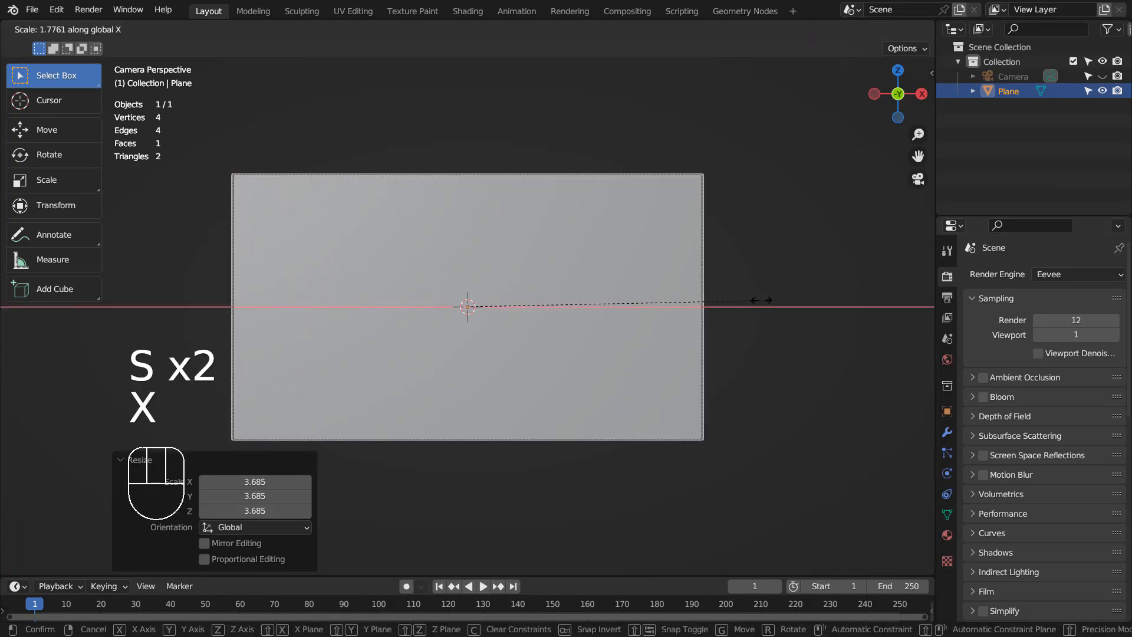
click(762, 300)
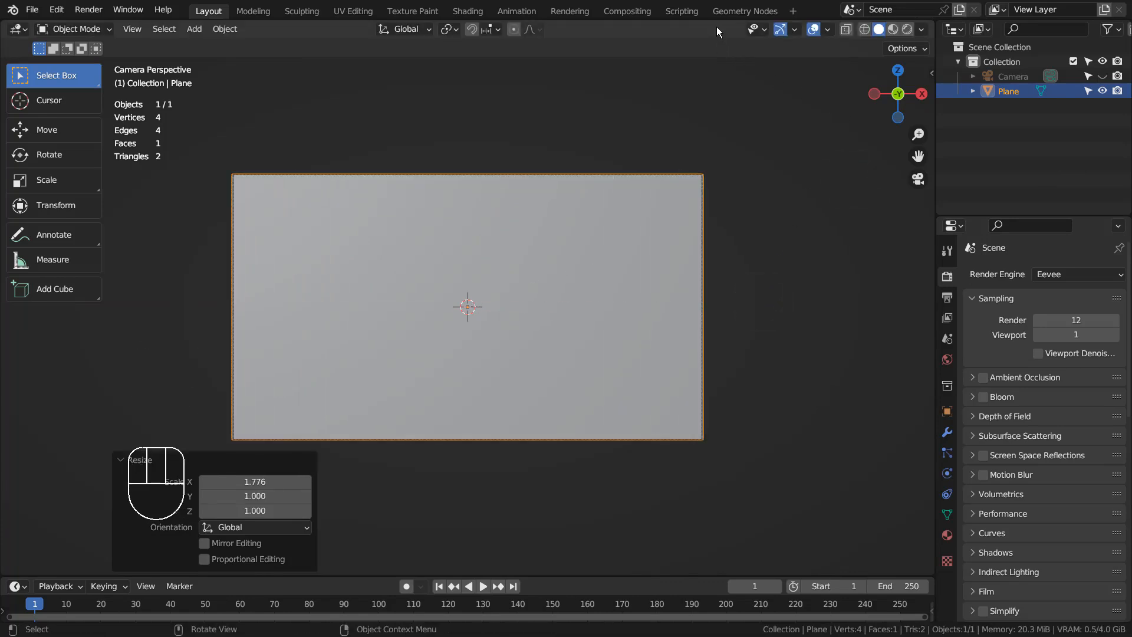
Step: Switch to the Texture Paint workspace and turn on the Screencast Keys display for its viewport
click(412, 11)
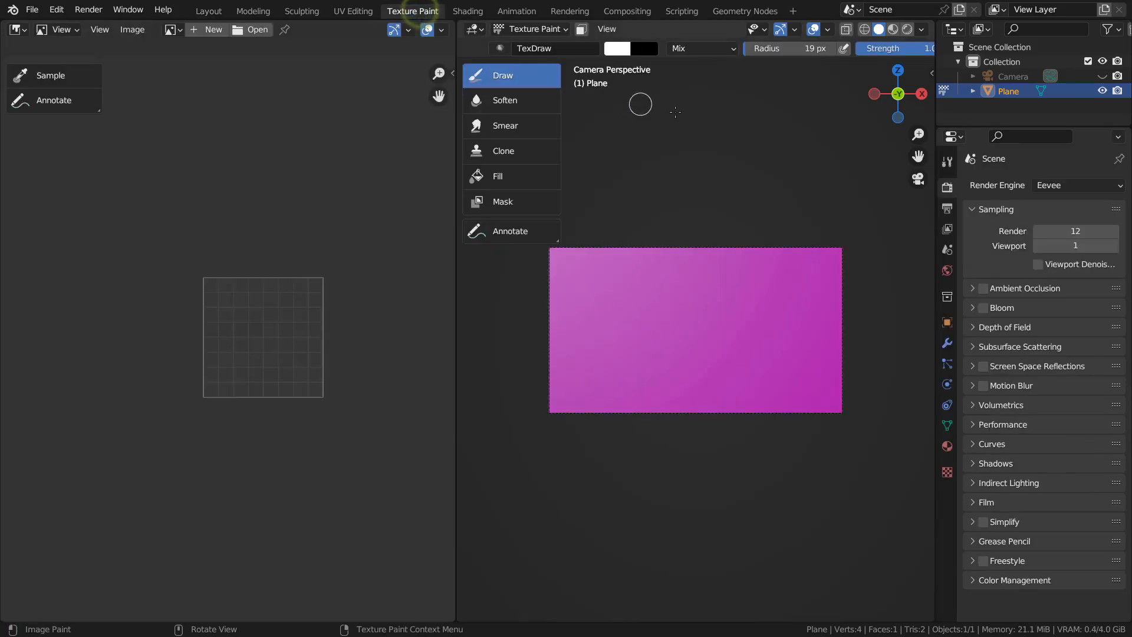
key(n)
click(923, 166)
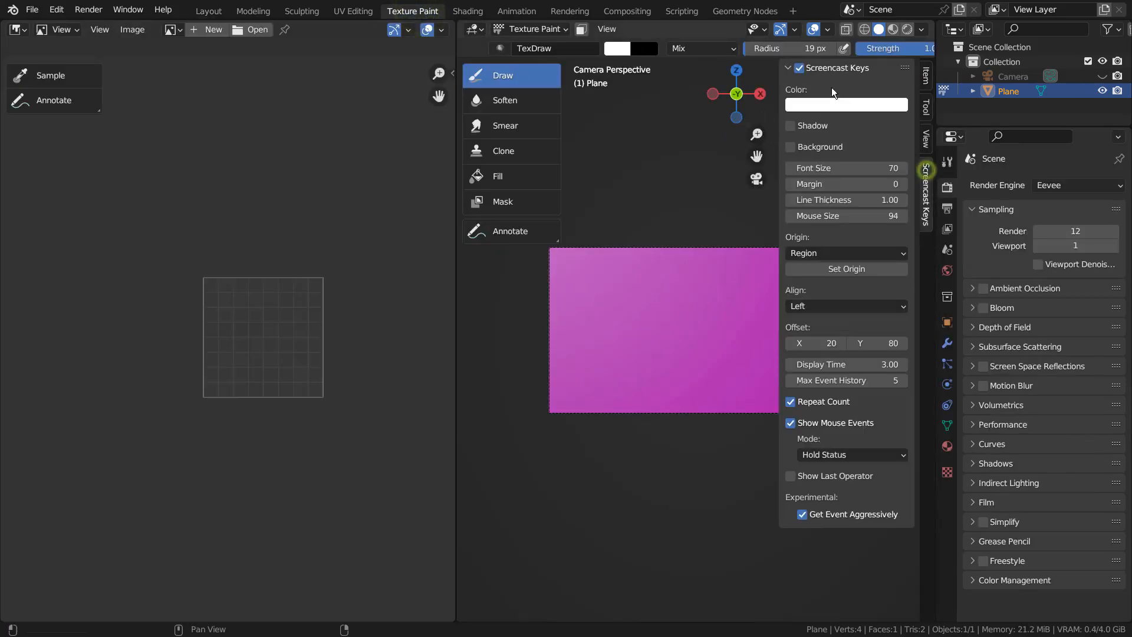
click(799, 68)
click(926, 76)
key(n)
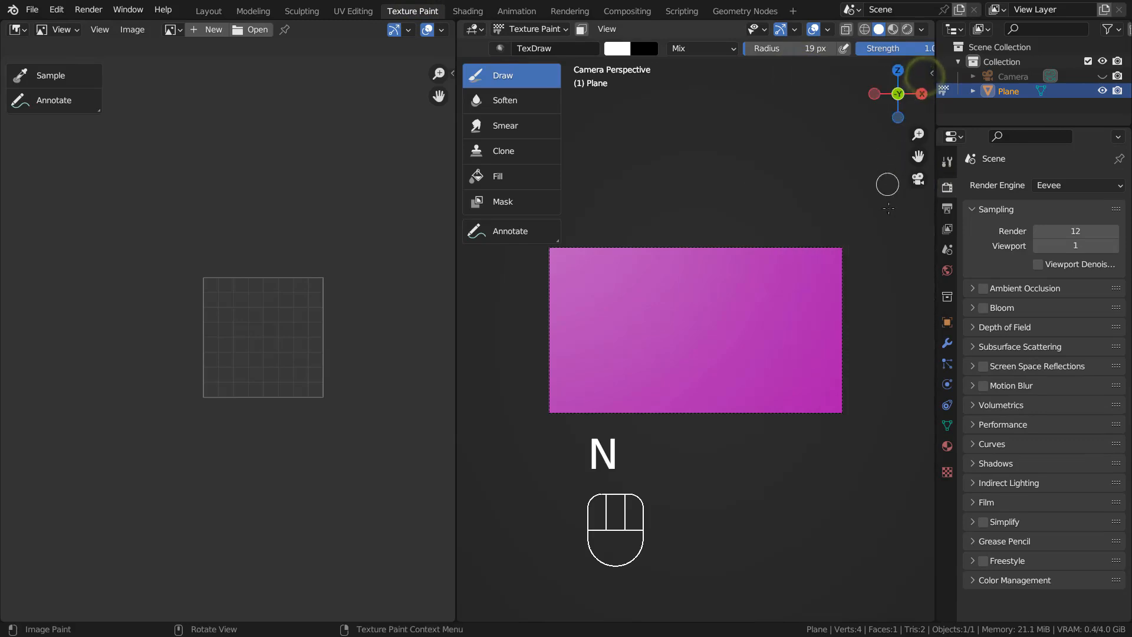
Step: Add a blank Base Color paint slot of 1024 × 1024 px to the plane
click(948, 160)
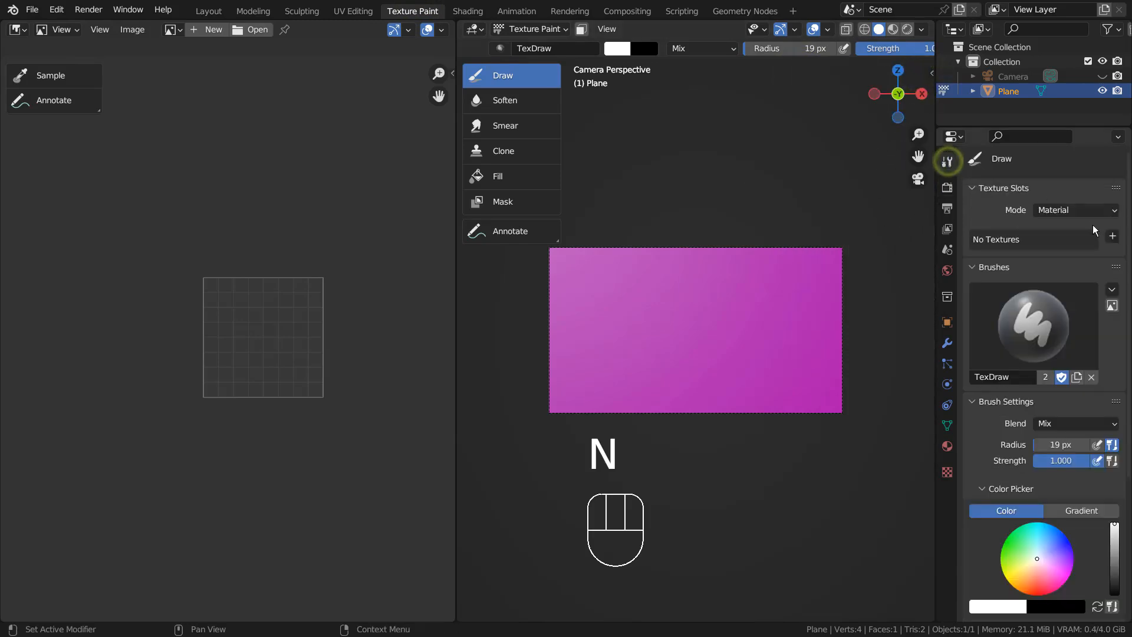
click(1112, 236)
click(1085, 254)
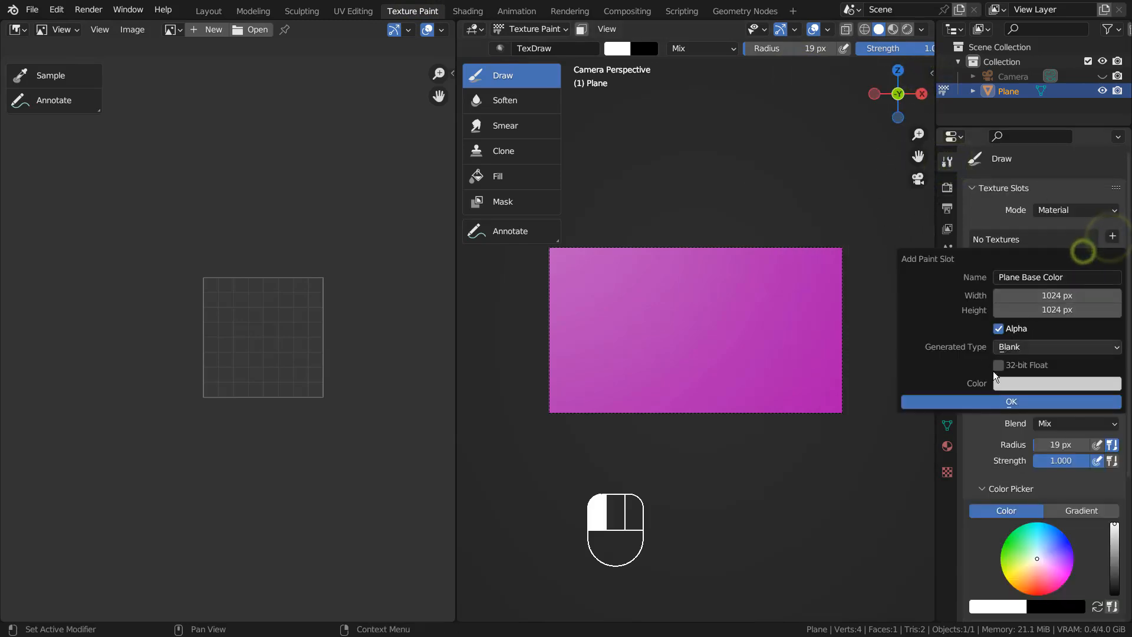
click(976, 401)
Step: Enlarge the brush to 44 px and paint the lower part of the plane white as a gently curved ground
key(bracketright)
key(bracketright)
key(bracketright)
key(bracketright)
key(bracketright)
key(bracketright)
key(bracketright)
key(bracketright)
key(bracketright)
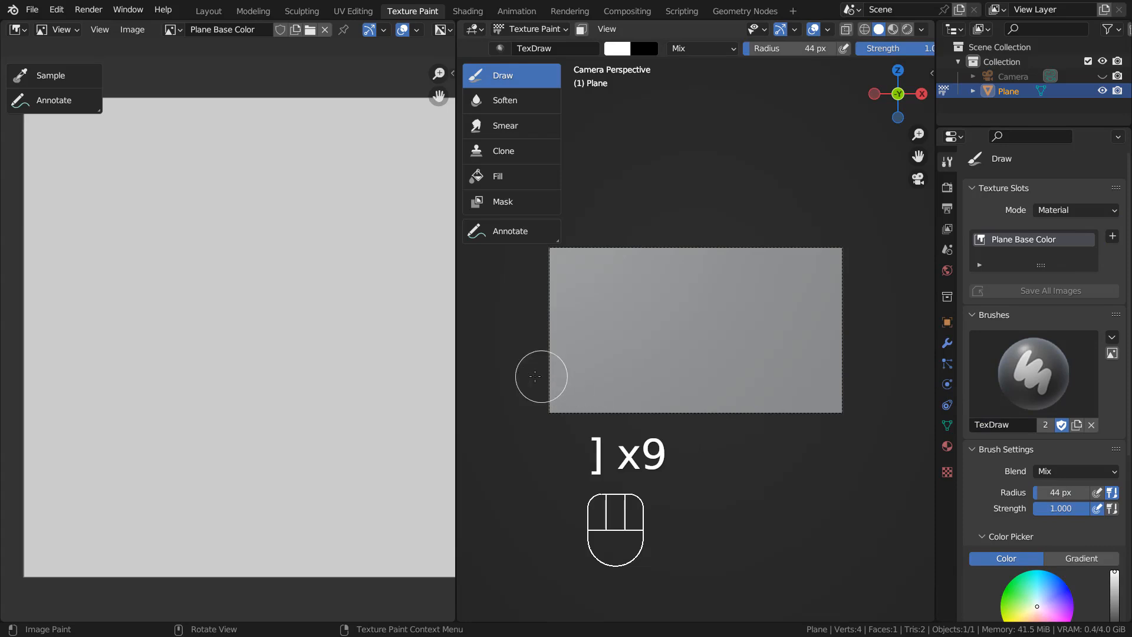
mouse_move(529, 385)
mouse_down()
mouse_move(891, 378)
mouse_move(682, 384)
mouse_move(579, 409)
mouse_move(918, 417)
mouse_move(603, 413)
mouse_move(683, 404)
mouse_move(652, 405)
mouse_up()
Step: Paint a solid green disc for the moon near the plane's upper edge with a 35 px brush
key(bracketleft)
key(bracketleft)
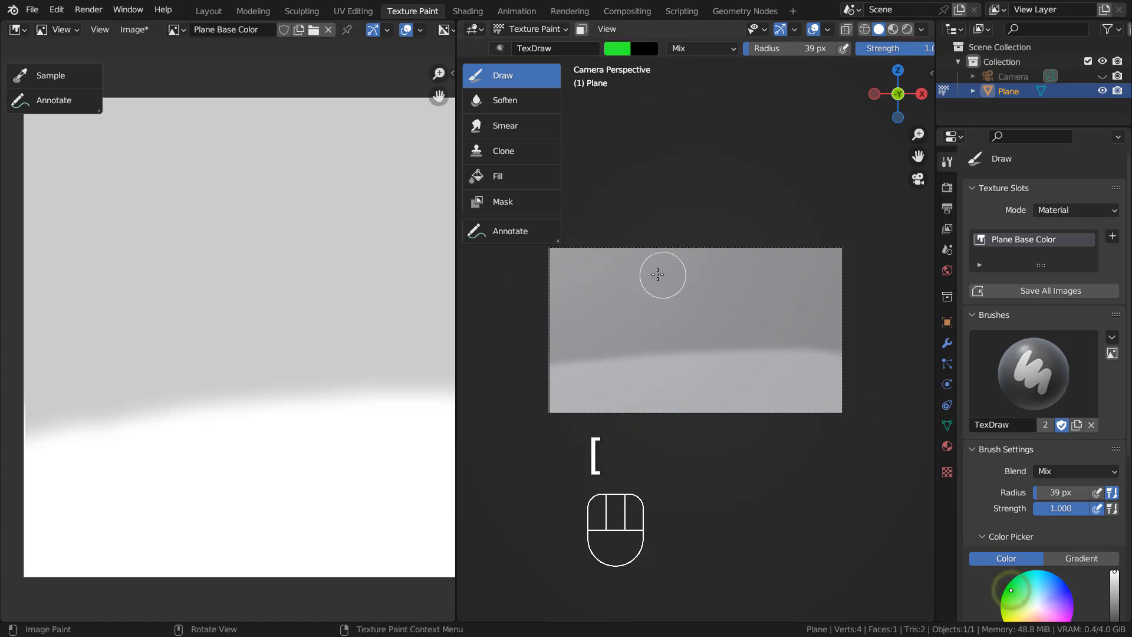
click(630, 271)
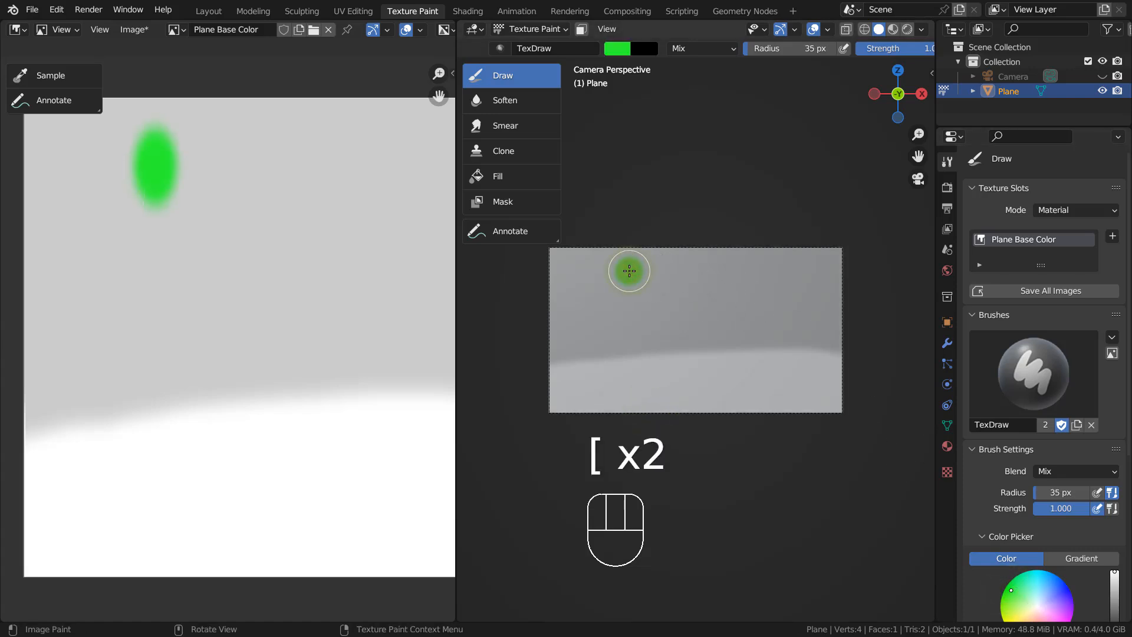
click(629, 270)
click(629, 271)
click(629, 271)
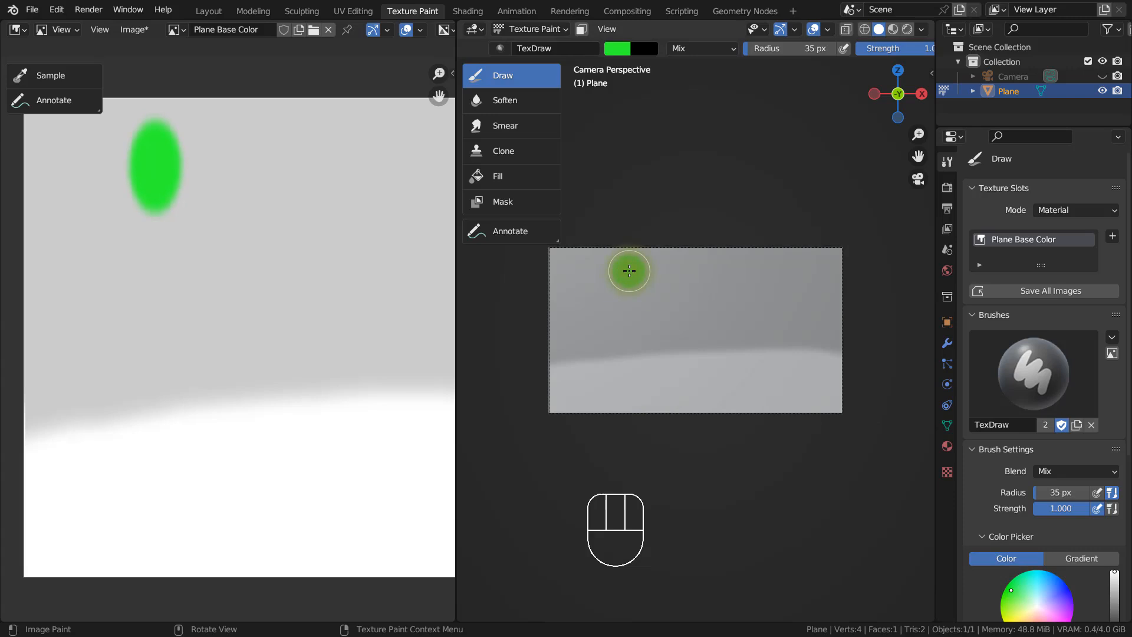
Step: Paint the creature's head, neck and torso in blue beside the green disc
click(1054, 579)
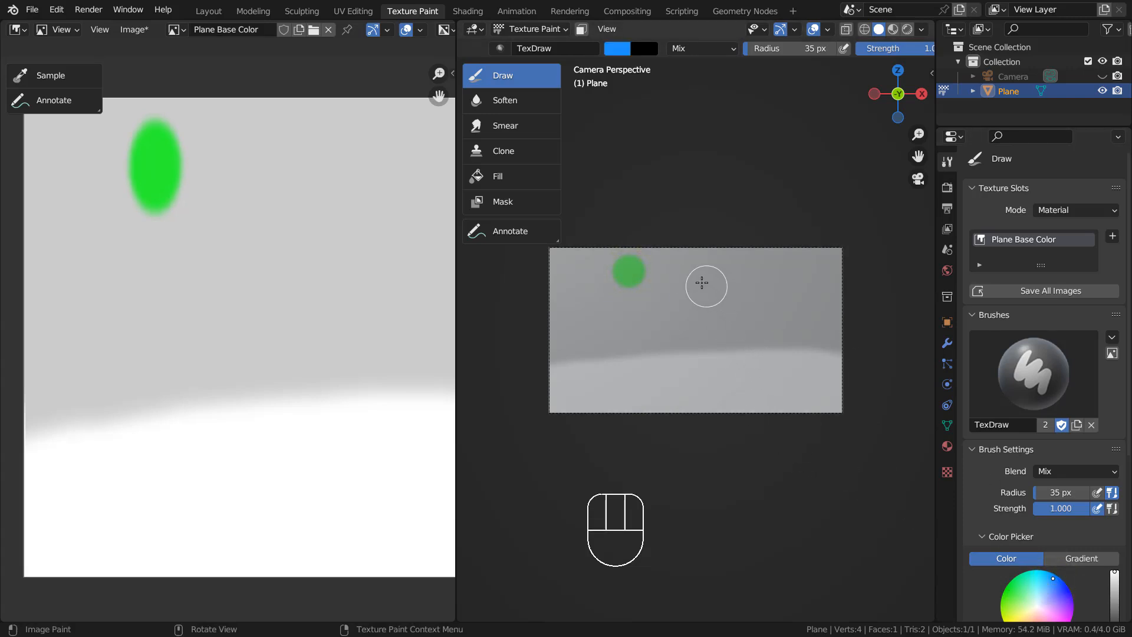
mouse_move(703, 284)
mouse_down()
mouse_move(667, 308)
mouse_move(697, 308)
mouse_move(706, 282)
mouse_move(717, 310)
mouse_move(684, 371)
mouse_move(688, 409)
mouse_up()
mouse_move(718, 335)
mouse_down()
mouse_move(709, 380)
mouse_move(731, 412)
mouse_move(709, 366)
mouse_move(703, 397)
mouse_move(714, 416)
mouse_up()
Step: Paint the blue creature's two arms with a 21 px brush and render the image
key(bracketleft)
key(bracketleft)
key(bracketleft)
key(bracketleft)
mouse_move(712, 347)
mouse_down()
mouse_move(731, 354)
mouse_move(741, 390)
mouse_move(731, 397)
mouse_move(690, 354)
mouse_move(654, 420)
mouse_up()
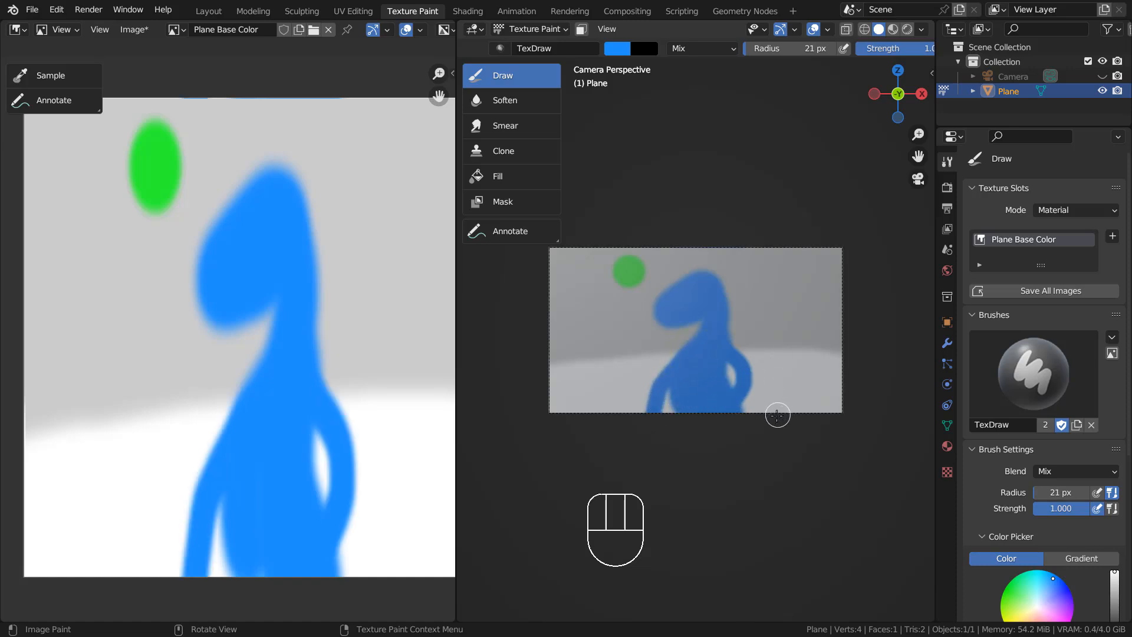
click(686, 400)
key(F12)
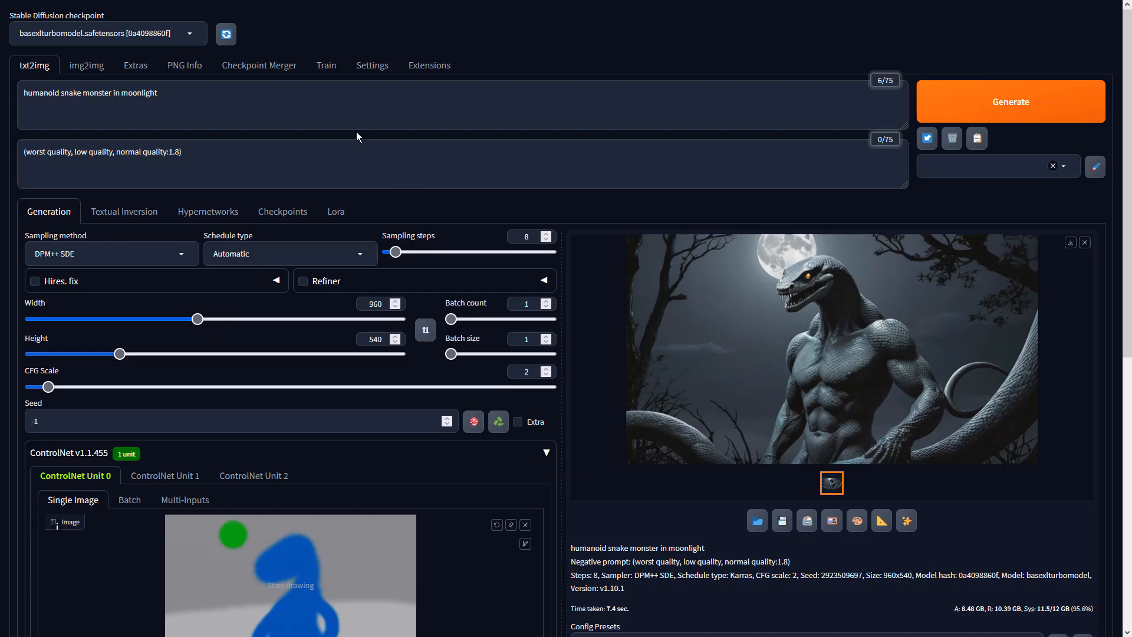
Step: Review the prompt, negative prompt, sampling method and image size on the txt2img page of Stable Diffusion WebUI
click(307, 94)
click(283, 157)
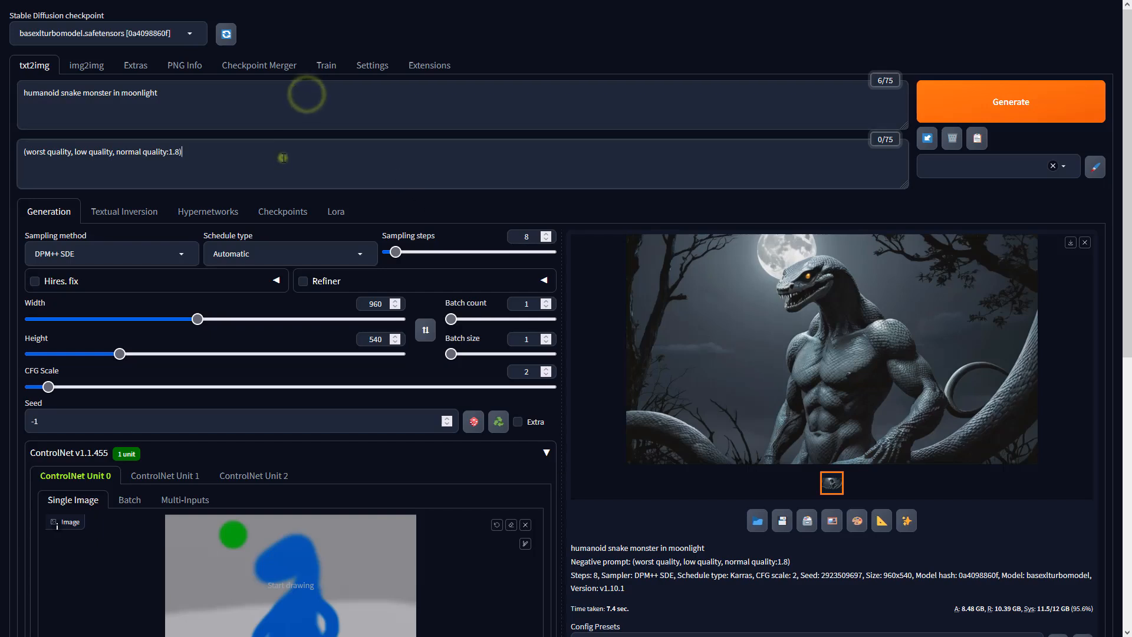
click(130, 255)
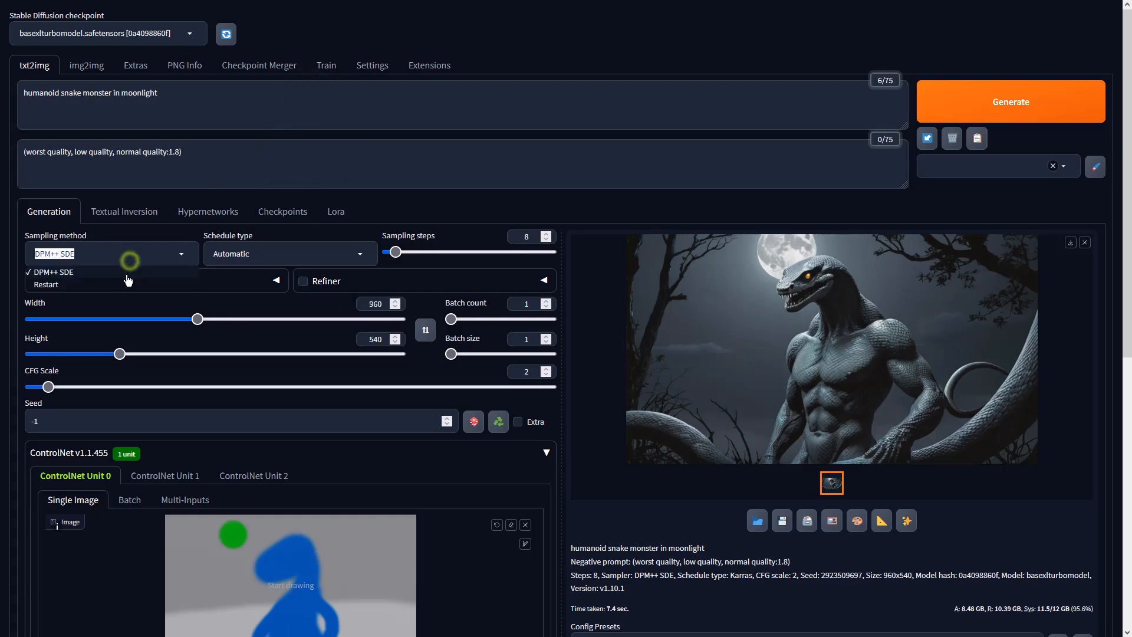
click(360, 298)
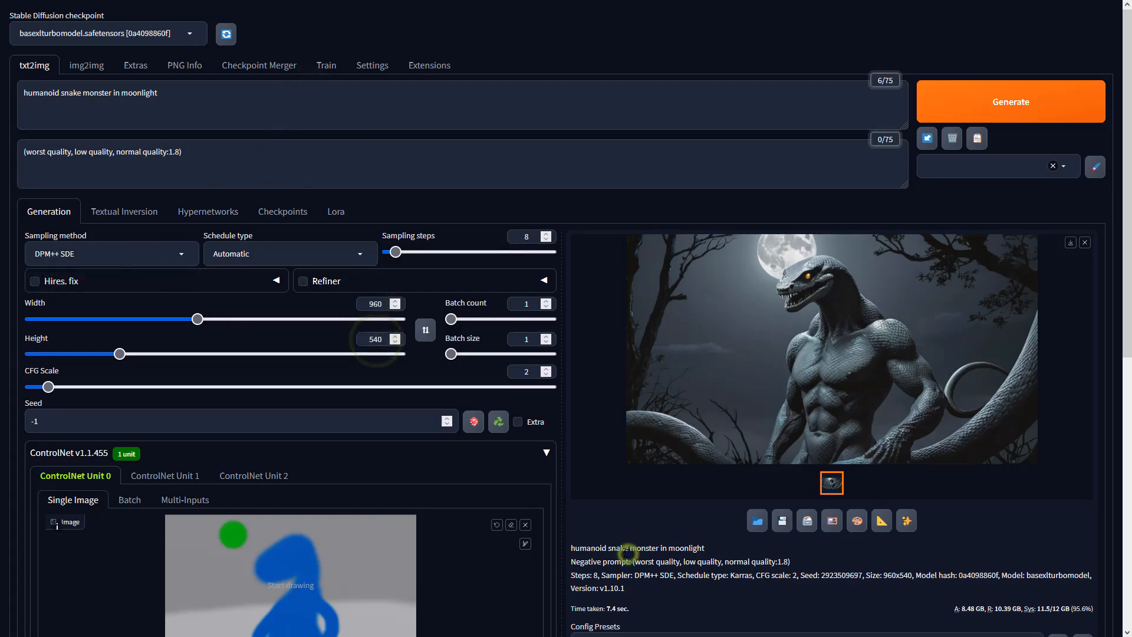
Step: Set ControlNet Unit 0 to Depth with preprocessor none and model sai_xl_depth_256lora
scroll(628, 553, down, 7)
click(158, 341)
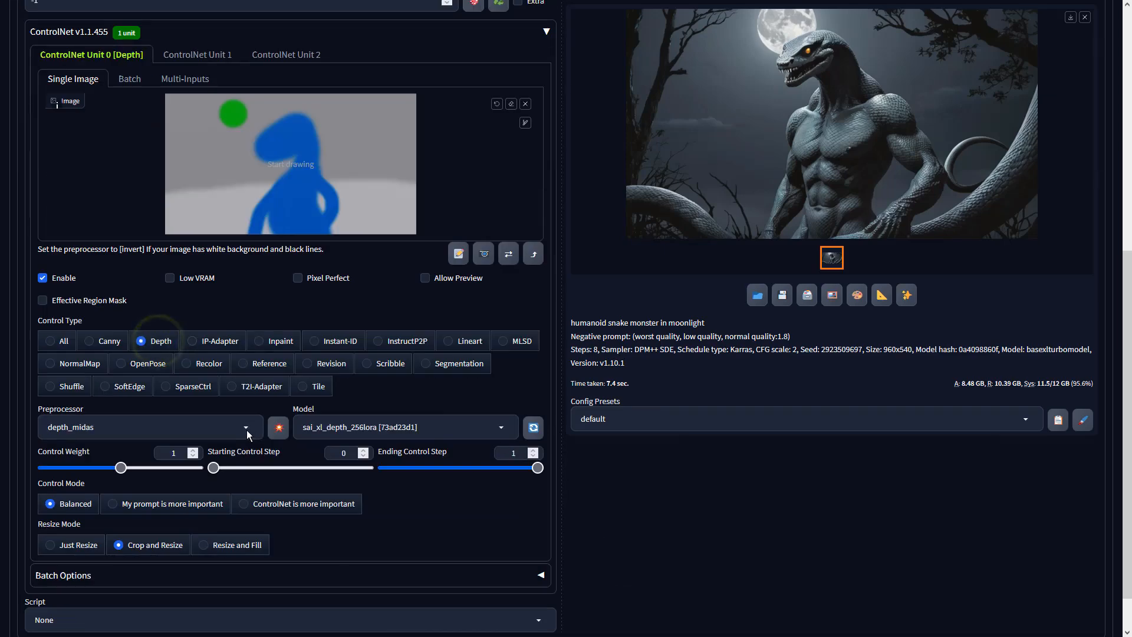
click(246, 430)
click(89, 326)
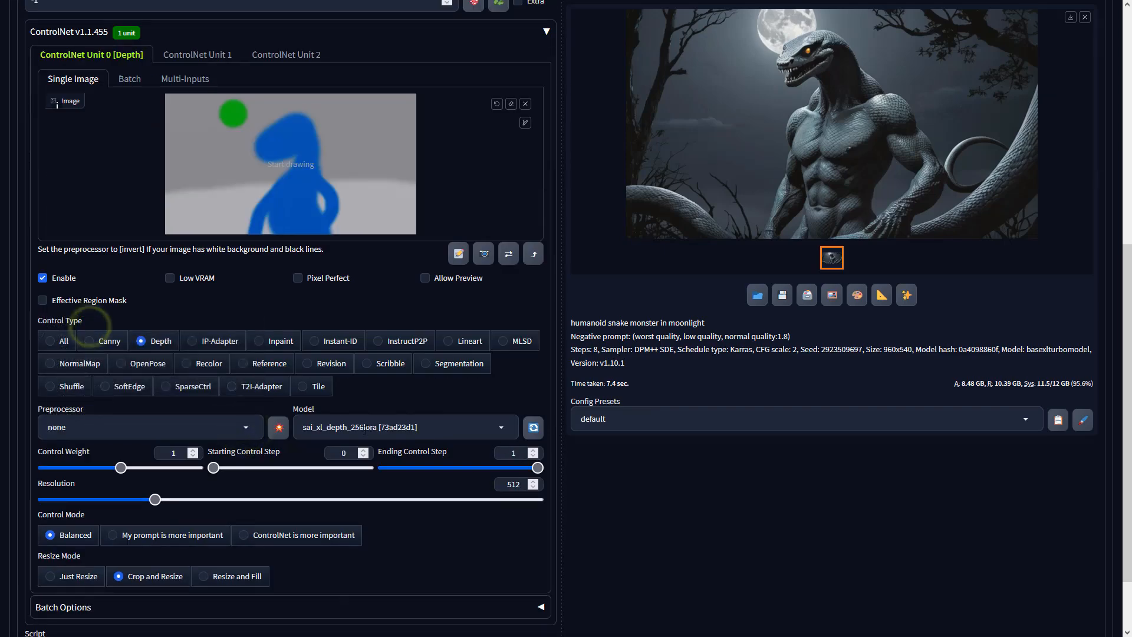
click(366, 429)
click(684, 349)
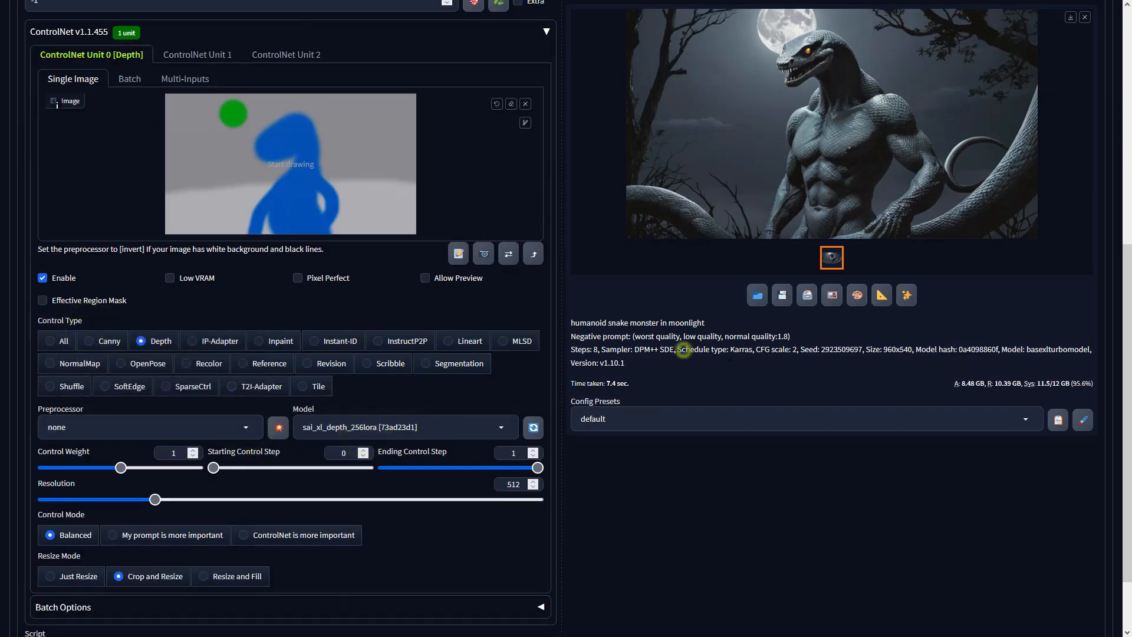
Step: Generate the image from the prompt and compare it at full size with the painted sketch
scroll(830, 372, up, 7)
click(986, 102)
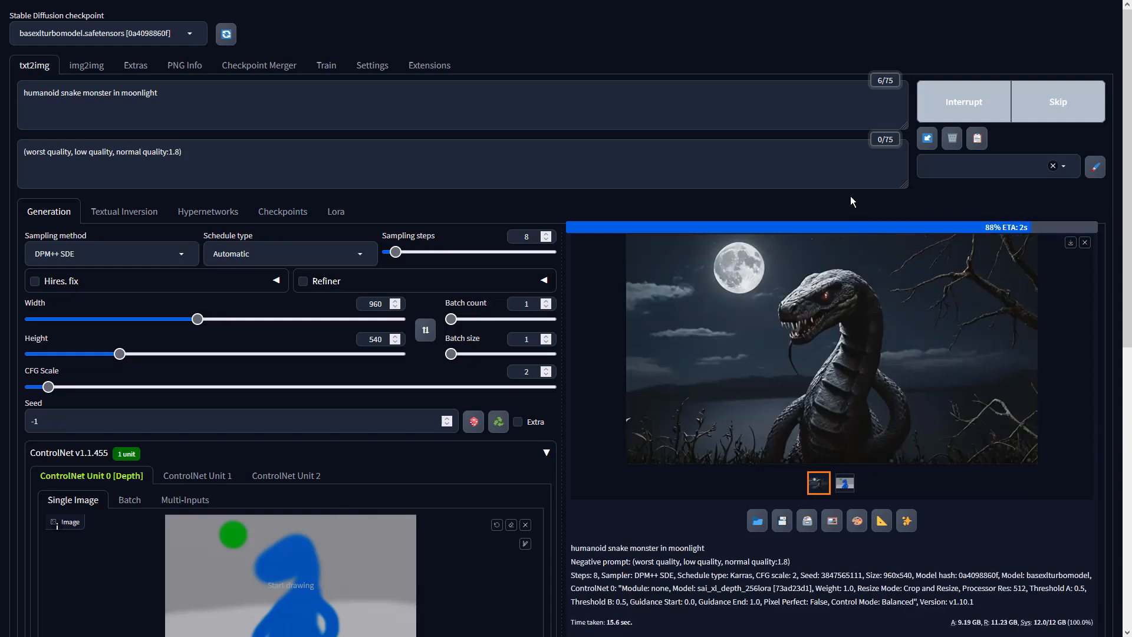
click(888, 246)
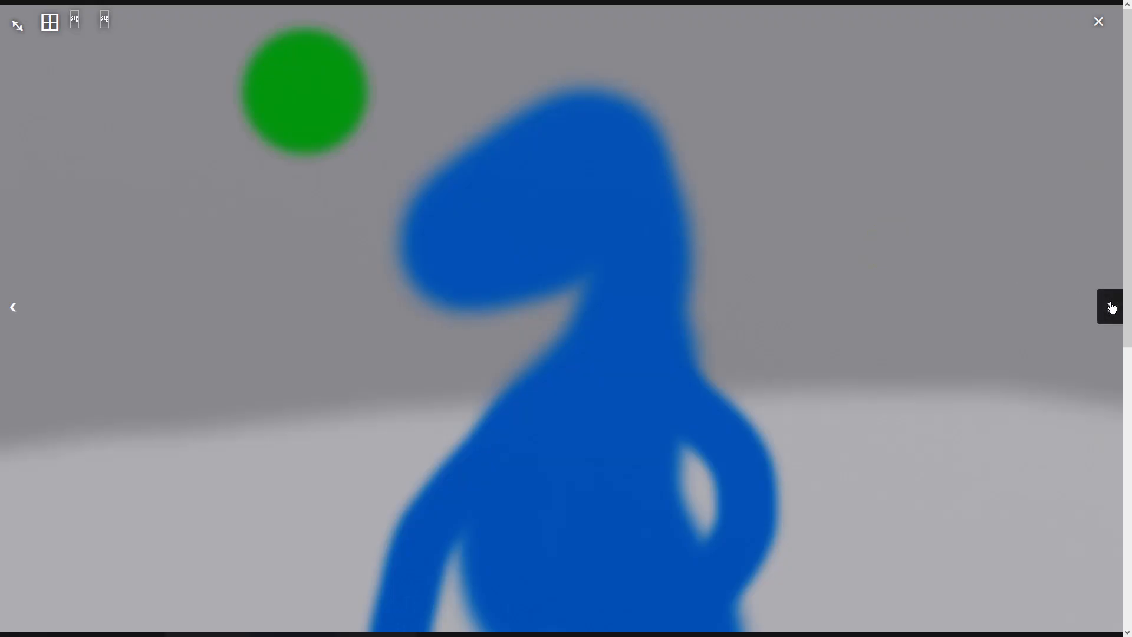
click(1111, 307)
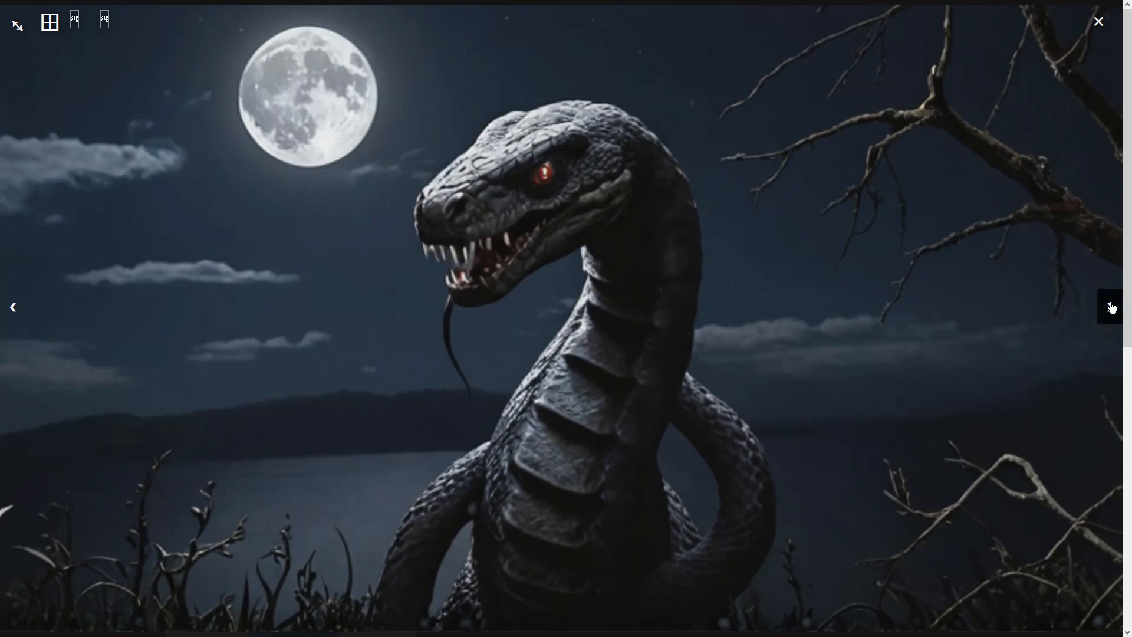
click(933, 345)
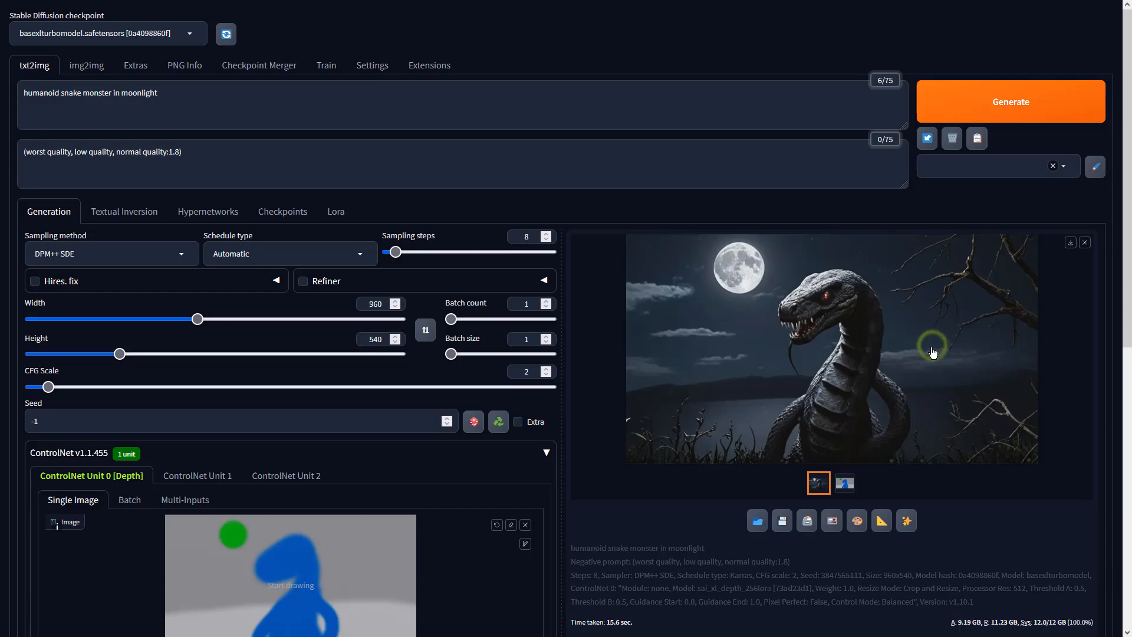
Step: Send the generated snake image to img2img and generate variations with batch count 4 and CFG scale 2
click(833, 520)
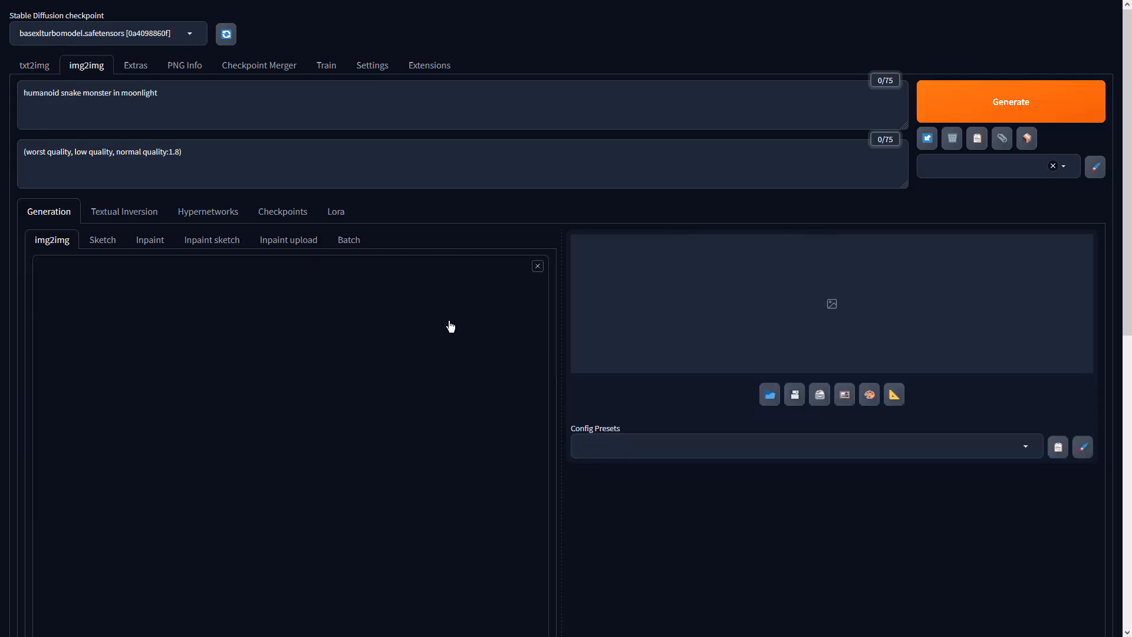
scroll(450, 326, down, 8)
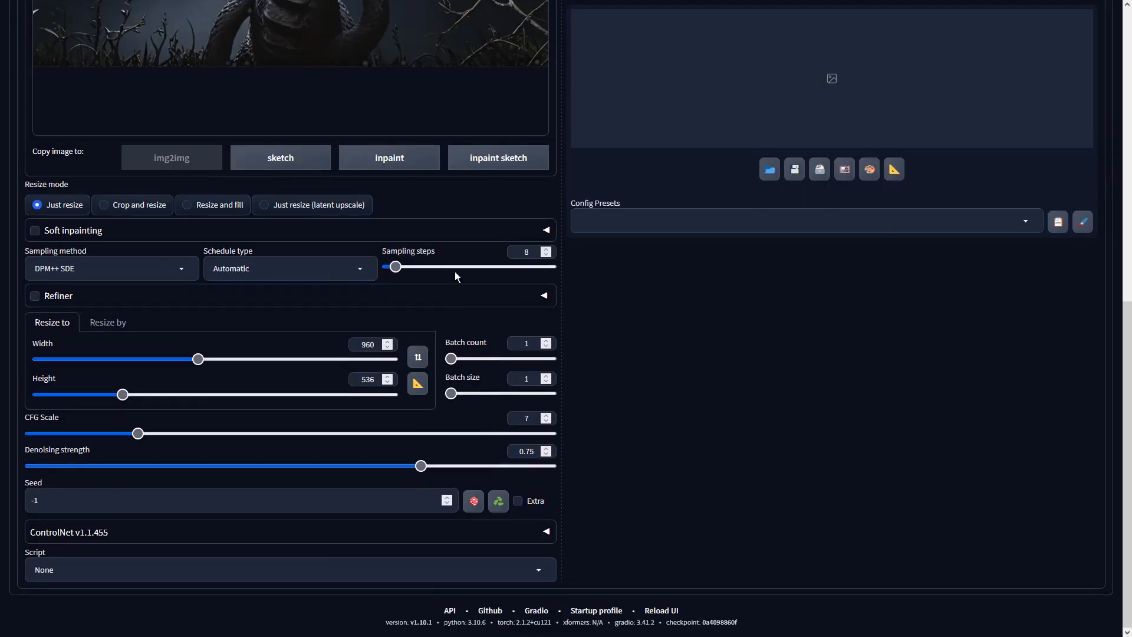
text(4)
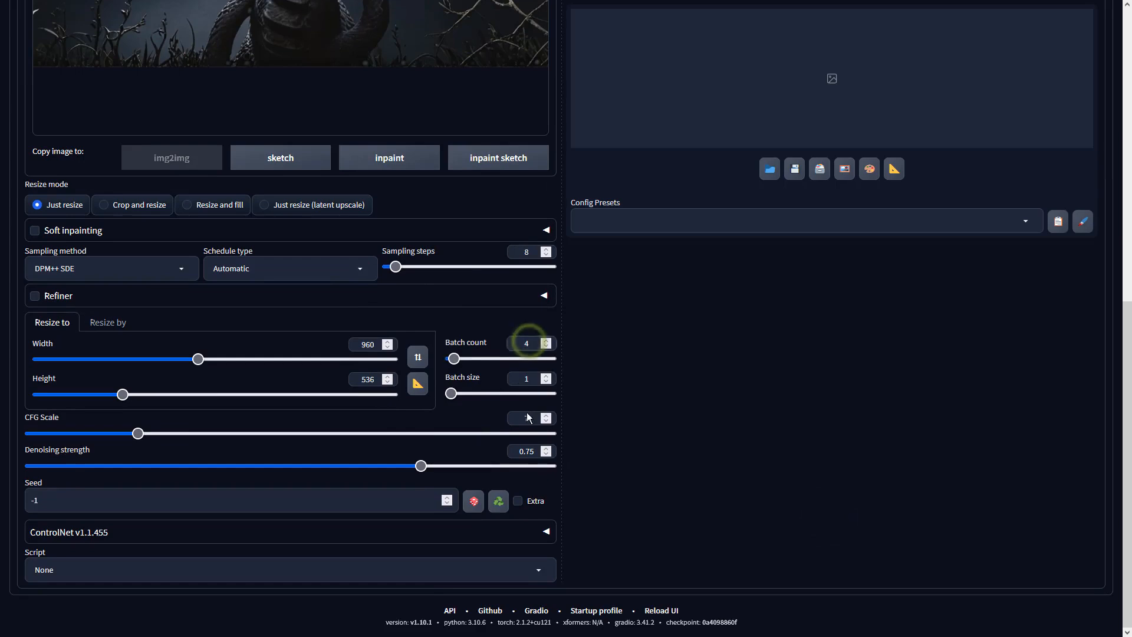
click(526, 418)
text(2)
click(159, 272)
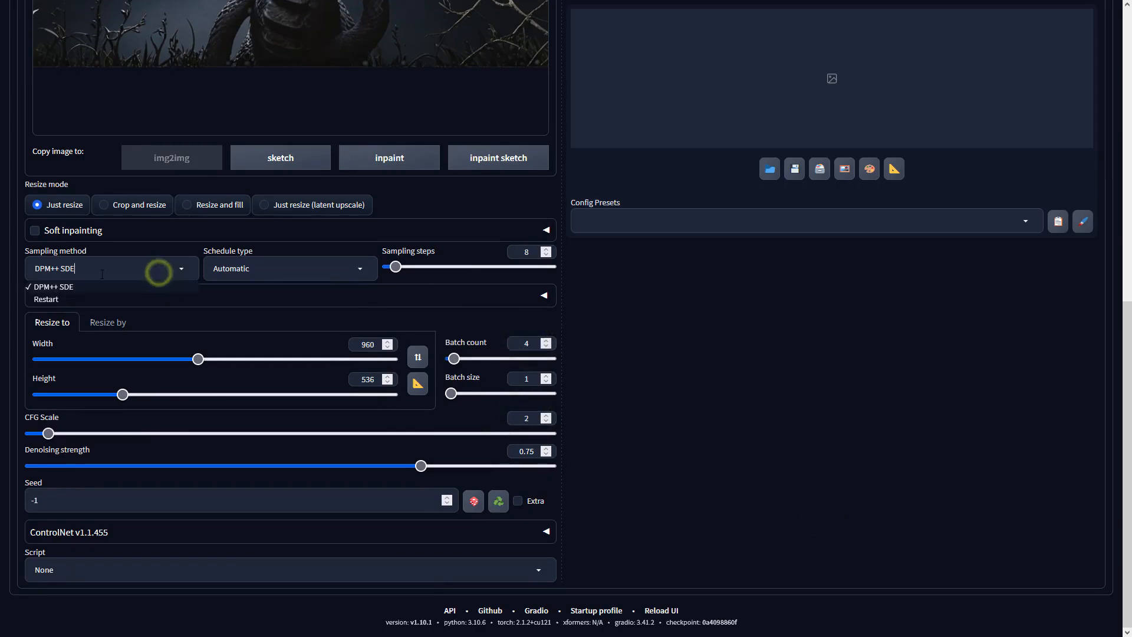
click(895, 338)
scroll(893, 340, up, 9)
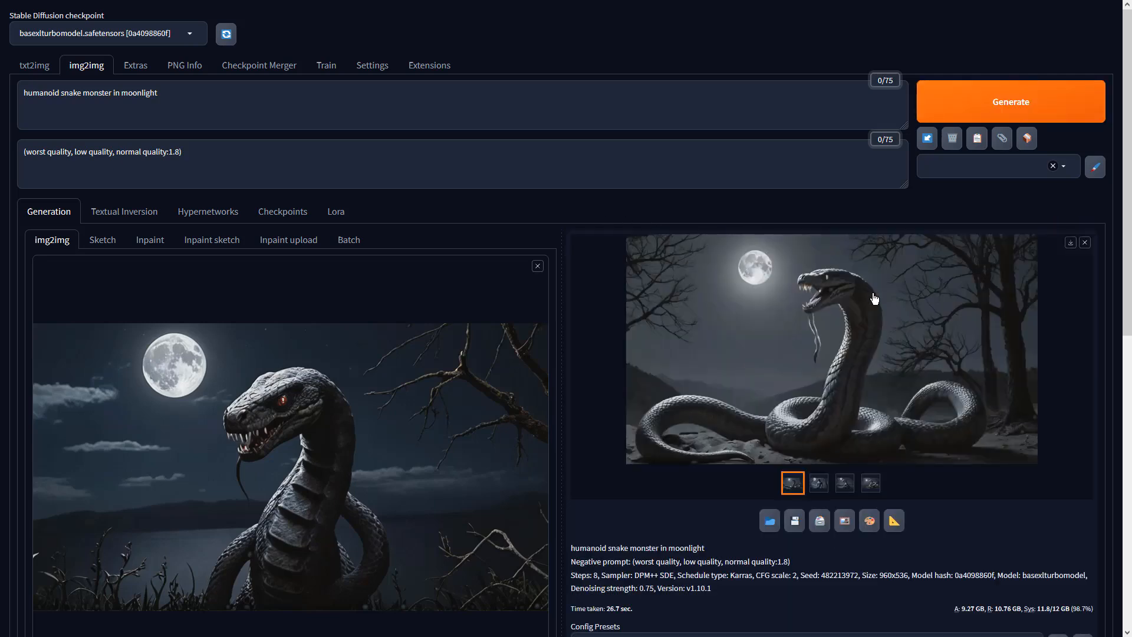
Step: View the four variations at full size and send the muscular humanoid snake image to img2img
click(875, 298)
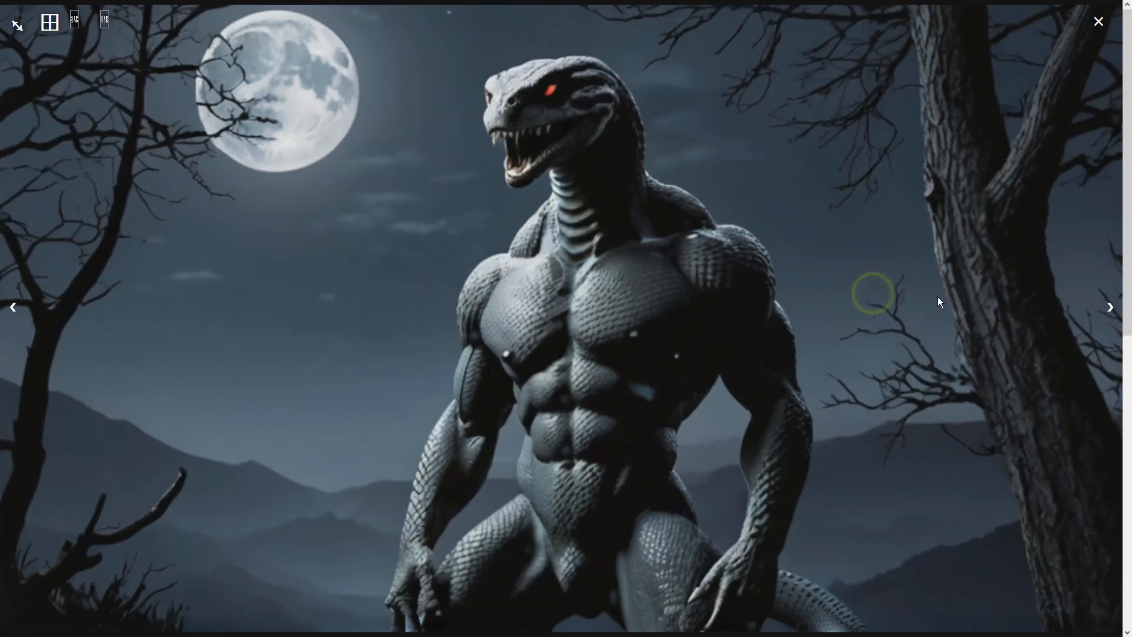
click(1110, 308)
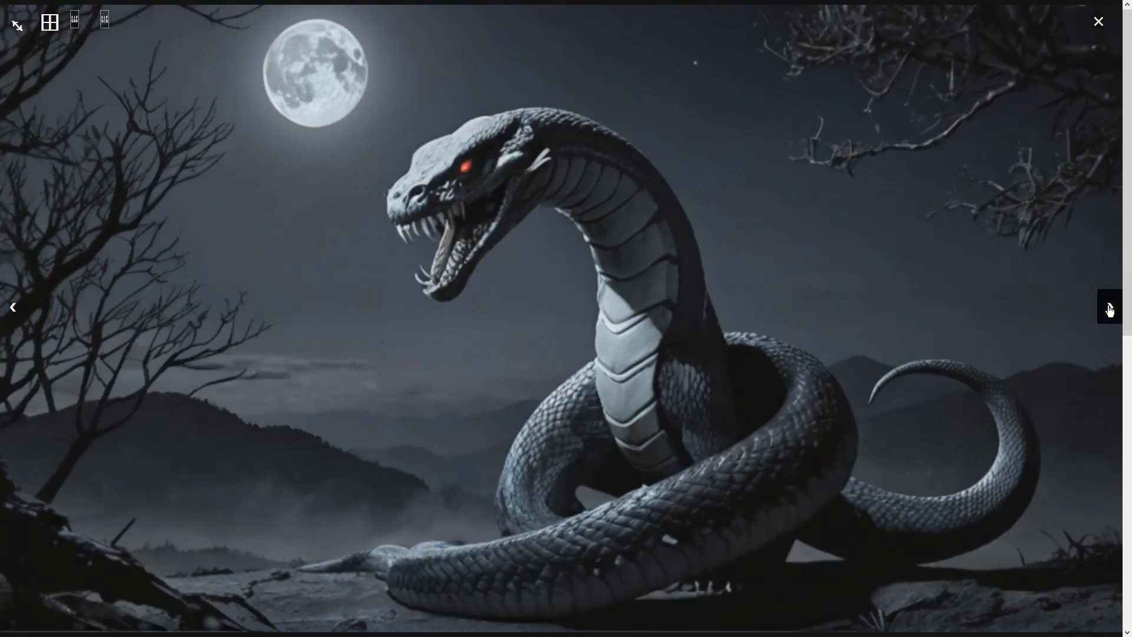
click(1110, 308)
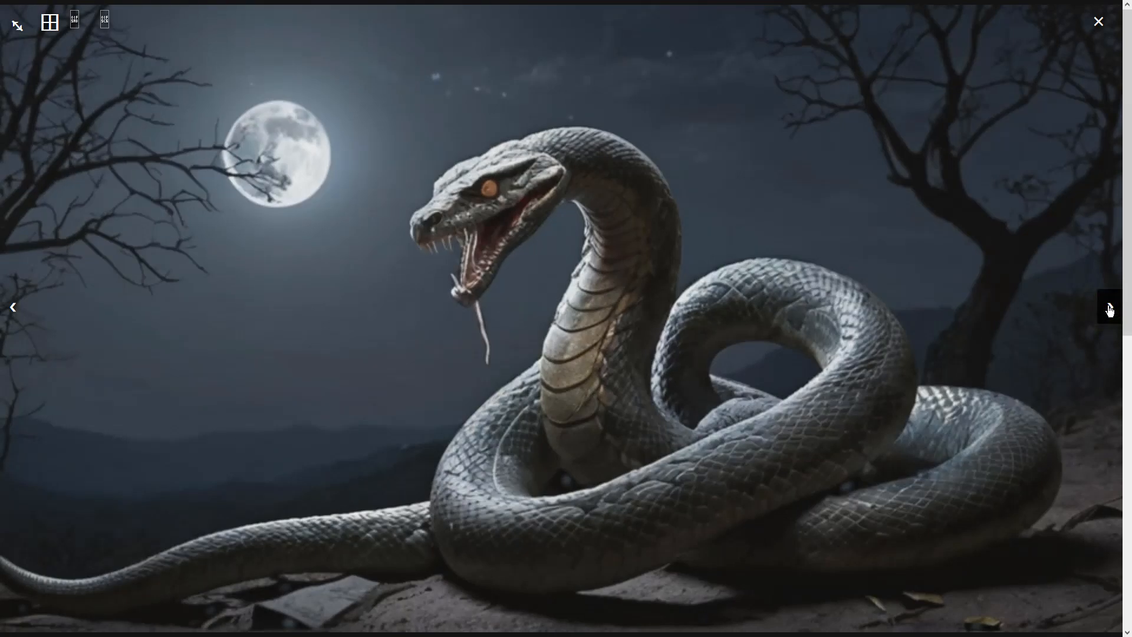
click(1109, 308)
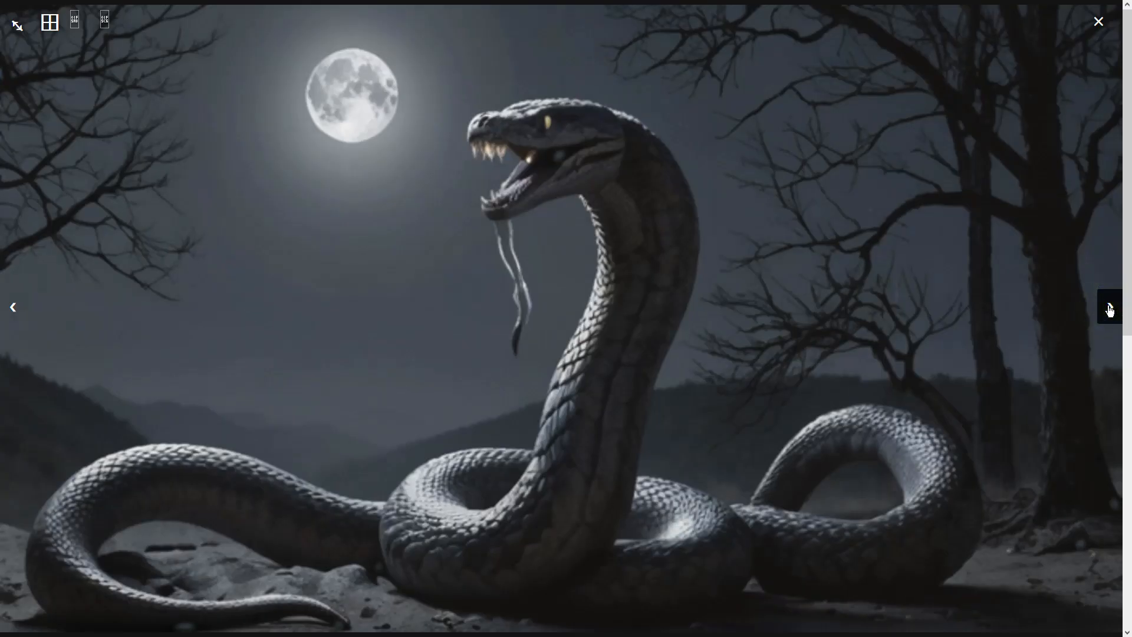
click(1110, 308)
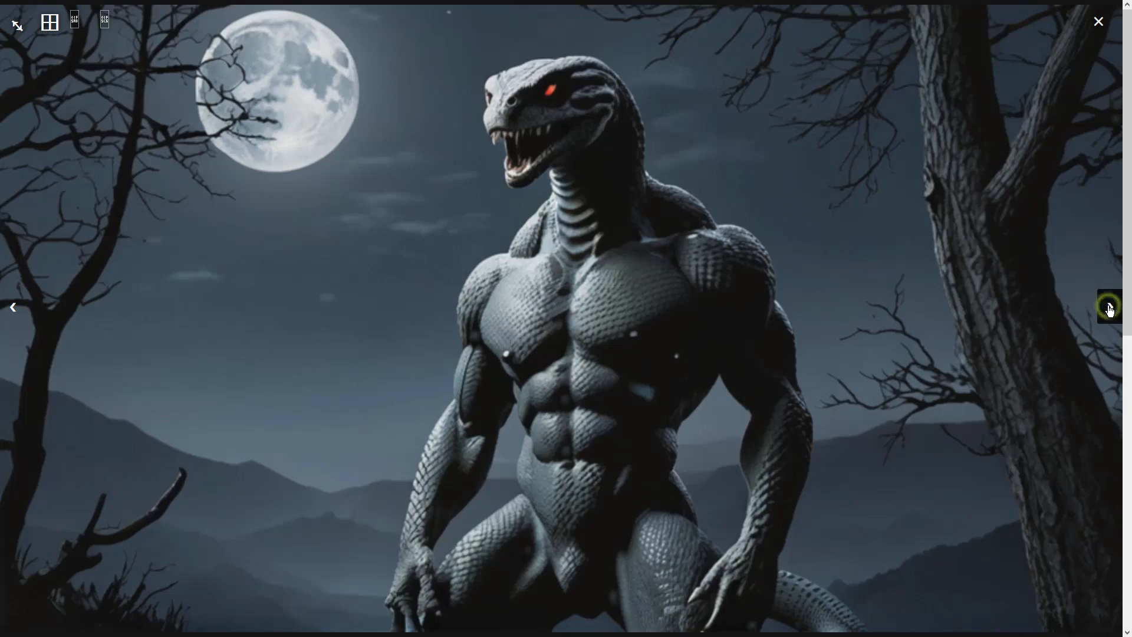
click(881, 404)
click(846, 525)
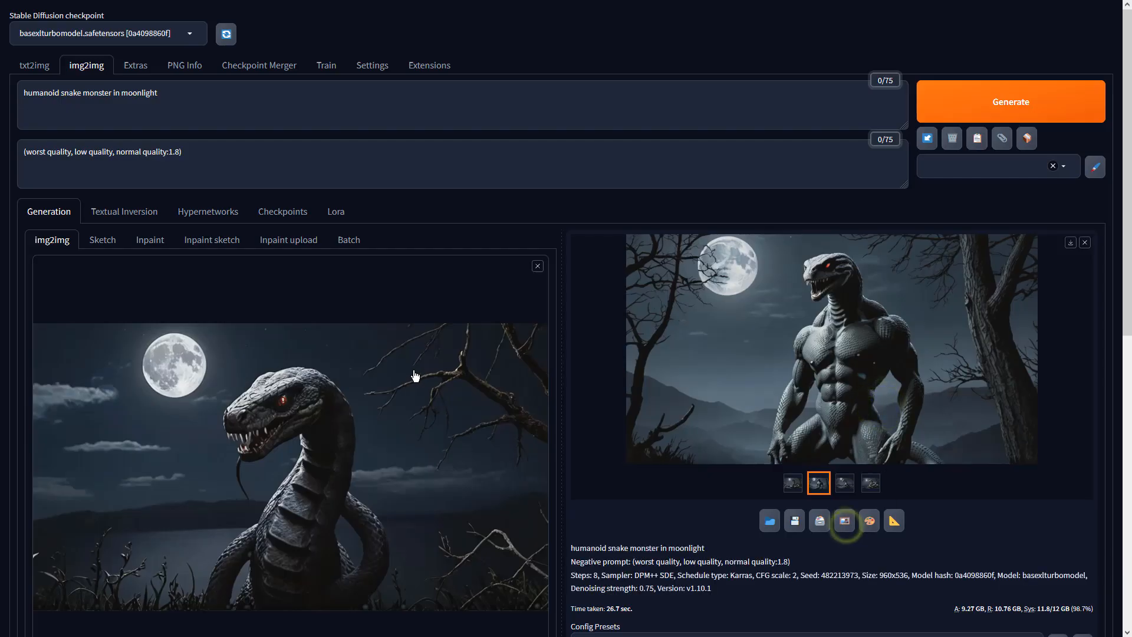
Step: Generate a new batch of four variations from the muscular humanoid snake image in img2img
scroll(449, 374, down, 8)
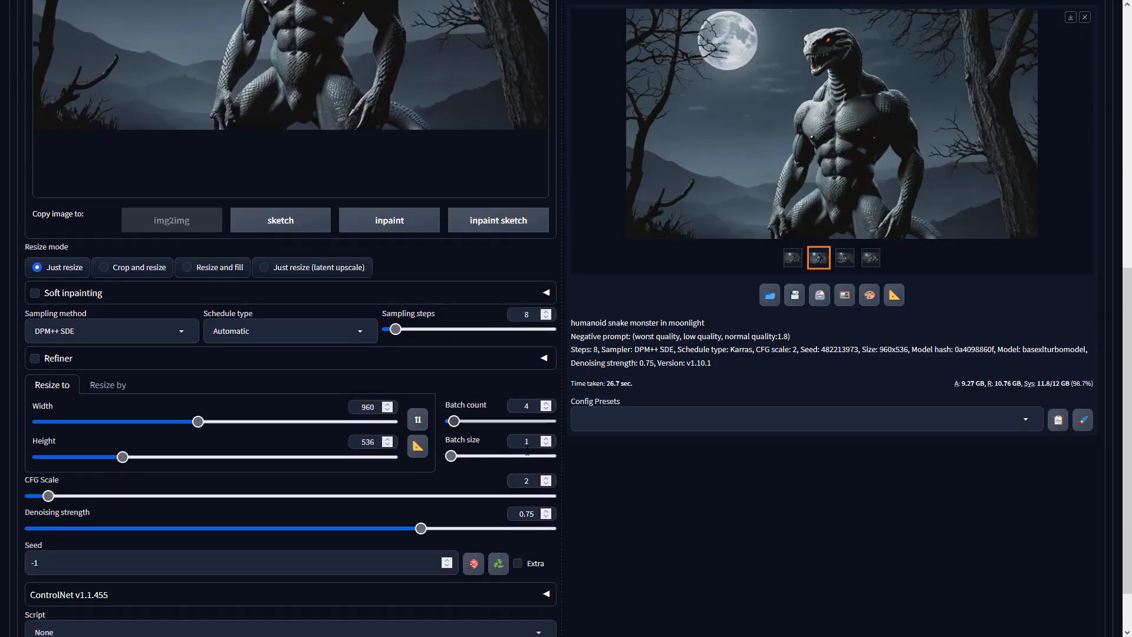
scroll(528, 451, up, 7)
scroll(529, 452, up, 1)
click(937, 46)
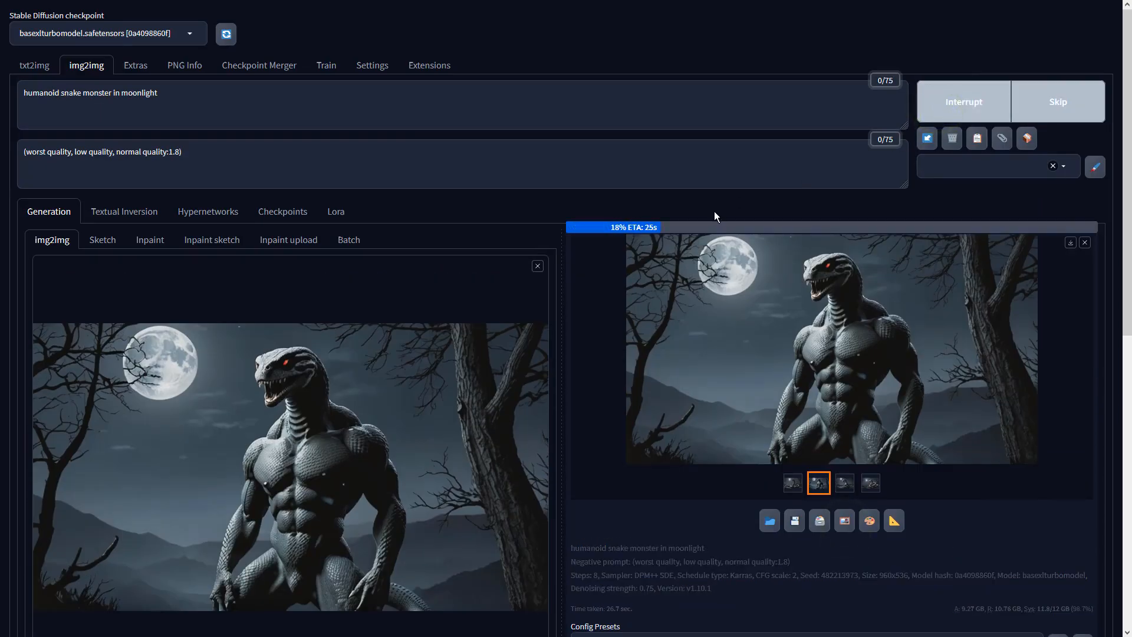
click(894, 520)
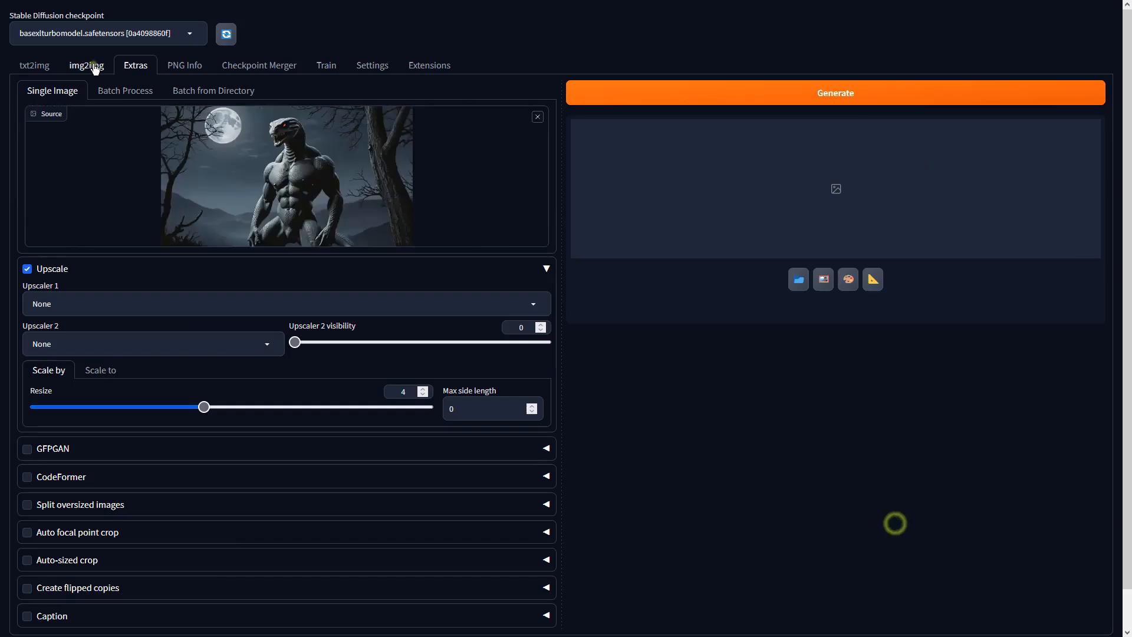
click(88, 65)
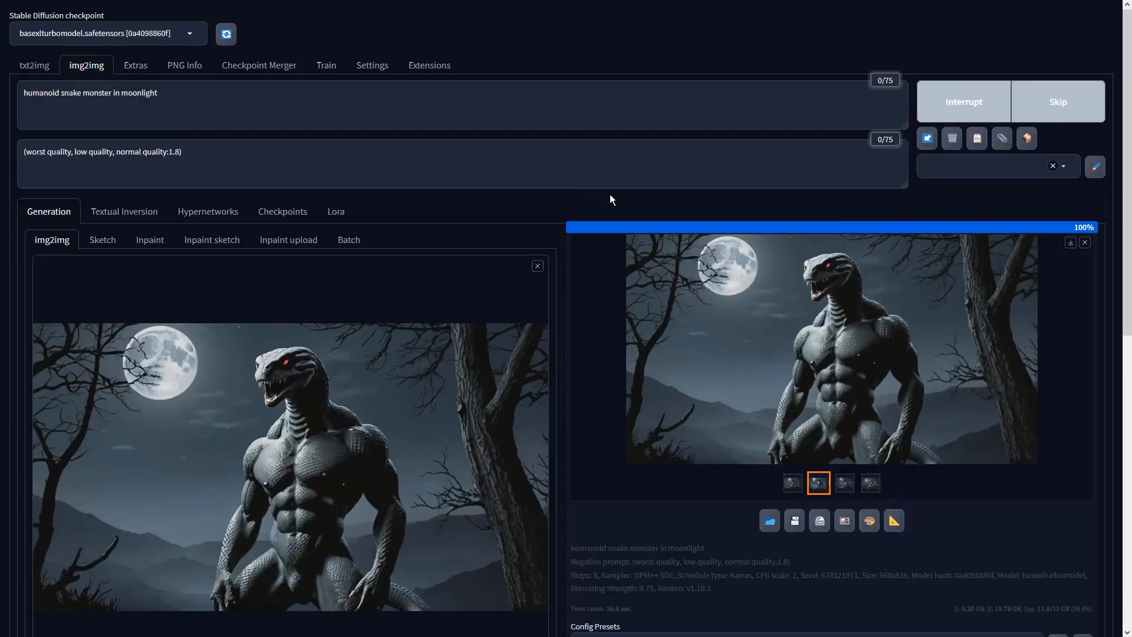
Step: View the new variations at full size and send the crouching yellow-eyed snake monster image to Extras
click(915, 301)
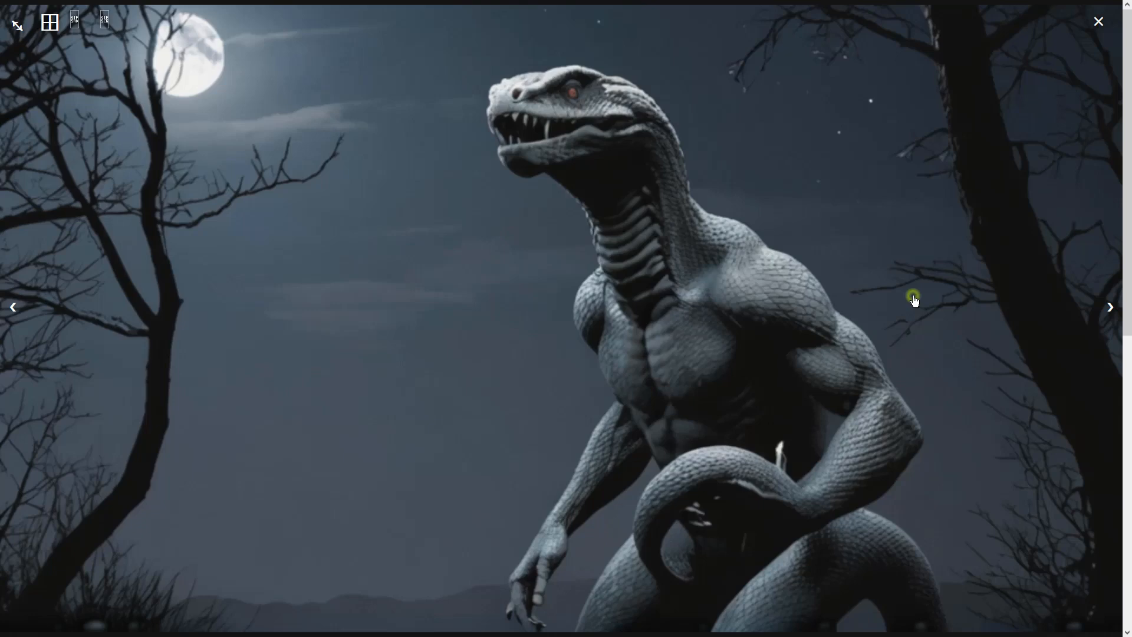
click(1110, 307)
click(1110, 307)
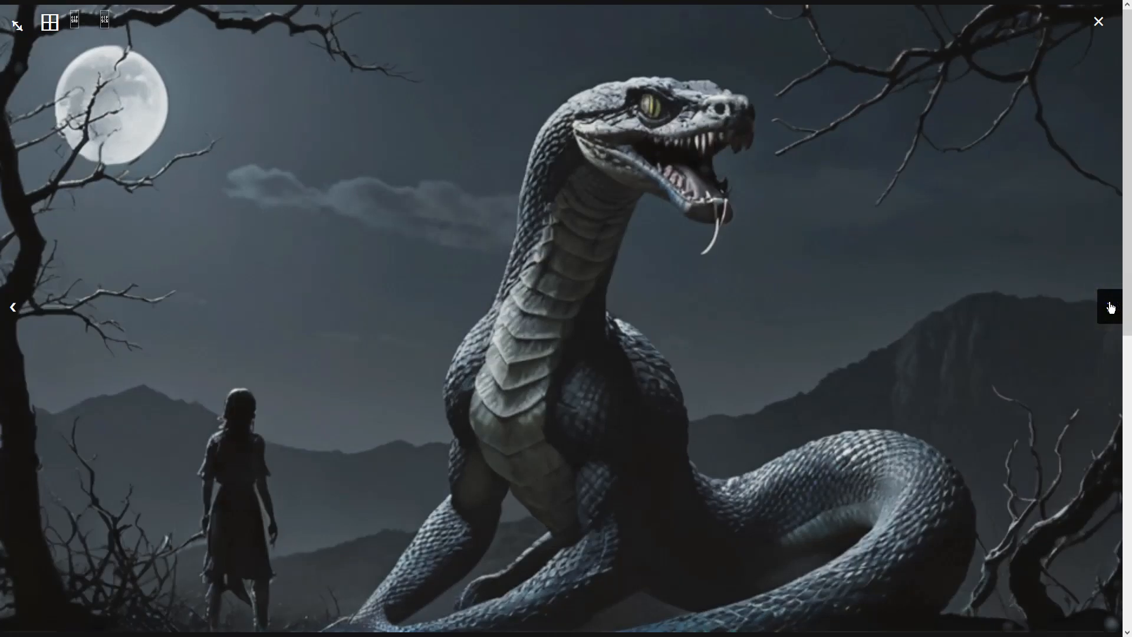
click(1111, 307)
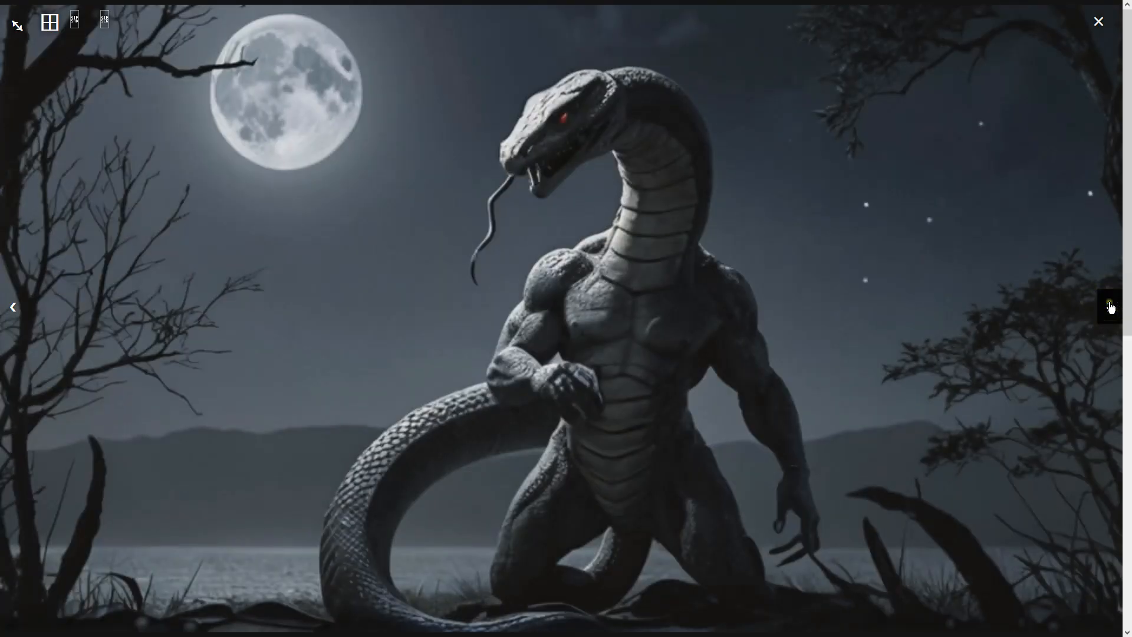
click(1111, 307)
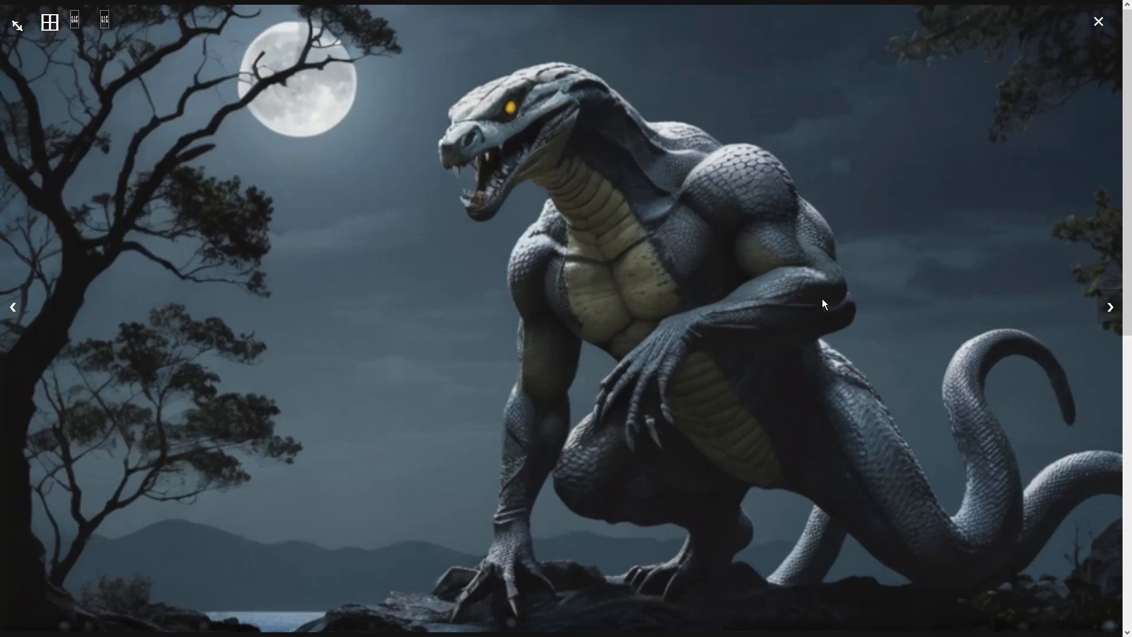
click(751, 311)
click(897, 518)
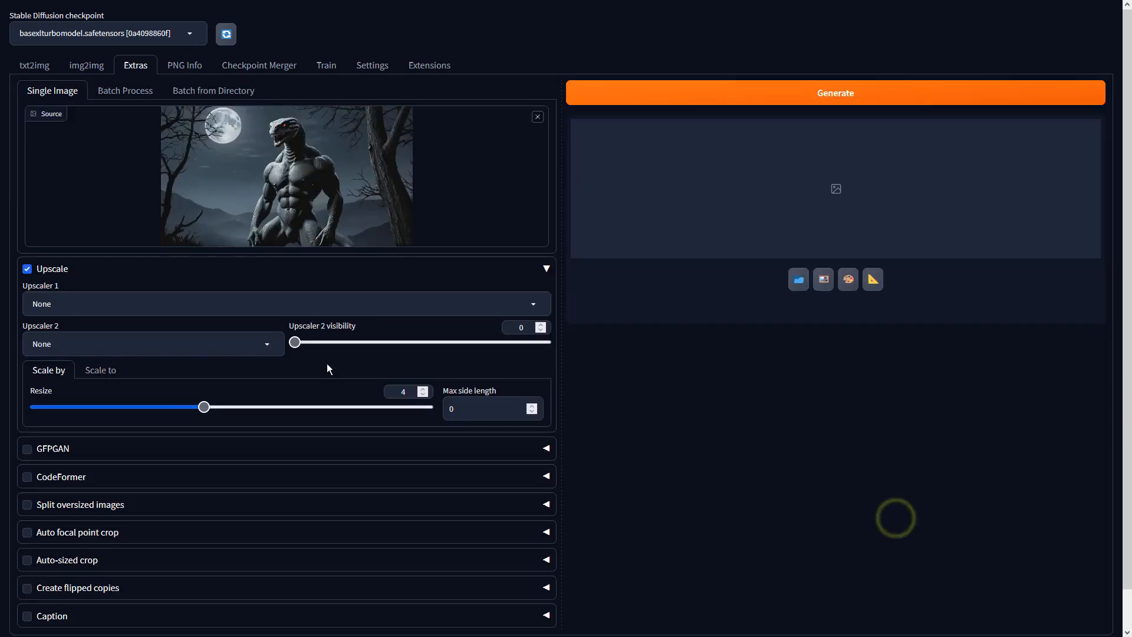
Step: Process the crouching monster image with upscaler 4xUltrasharp_4xUltrasharpV10 at resize 1 and view the result
click(213, 303)
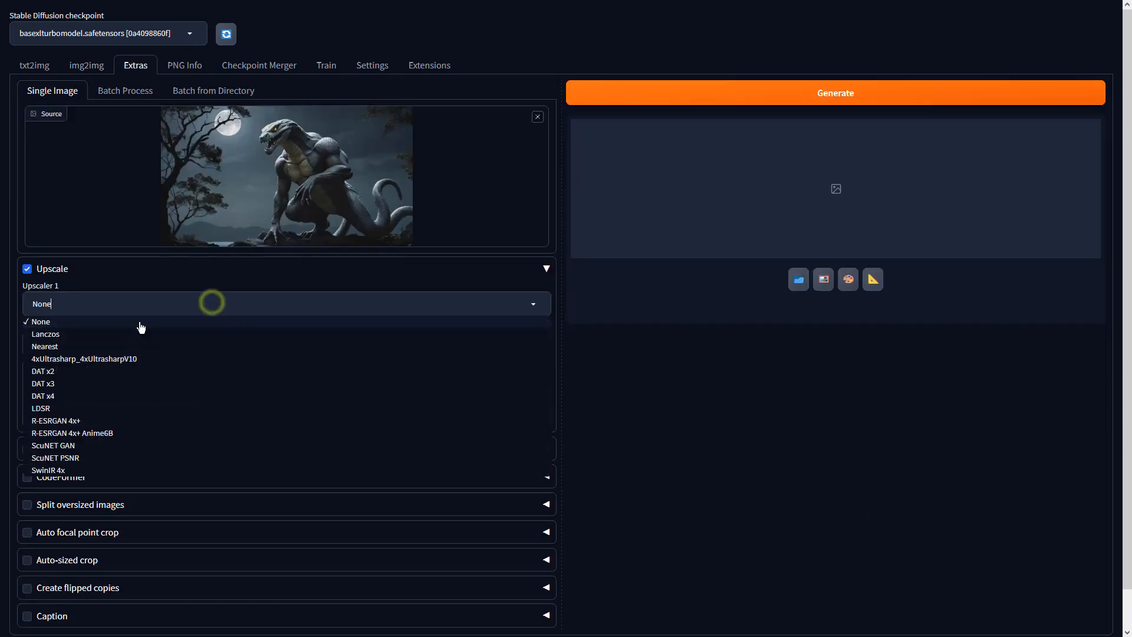
click(97, 360)
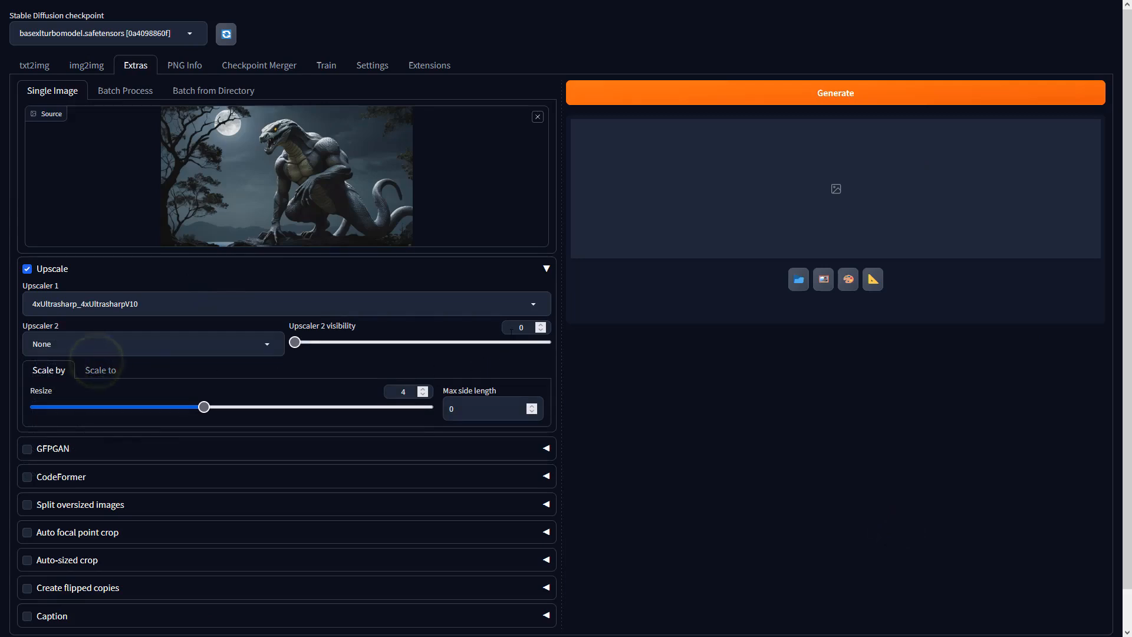
double_click(403, 392)
text(1)
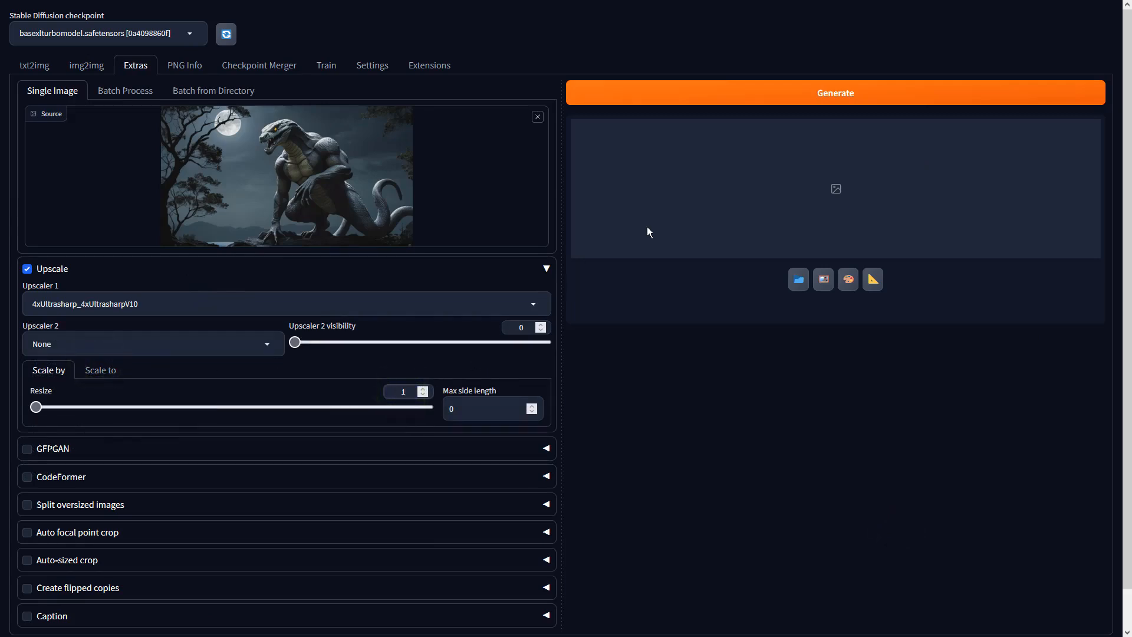
click(789, 94)
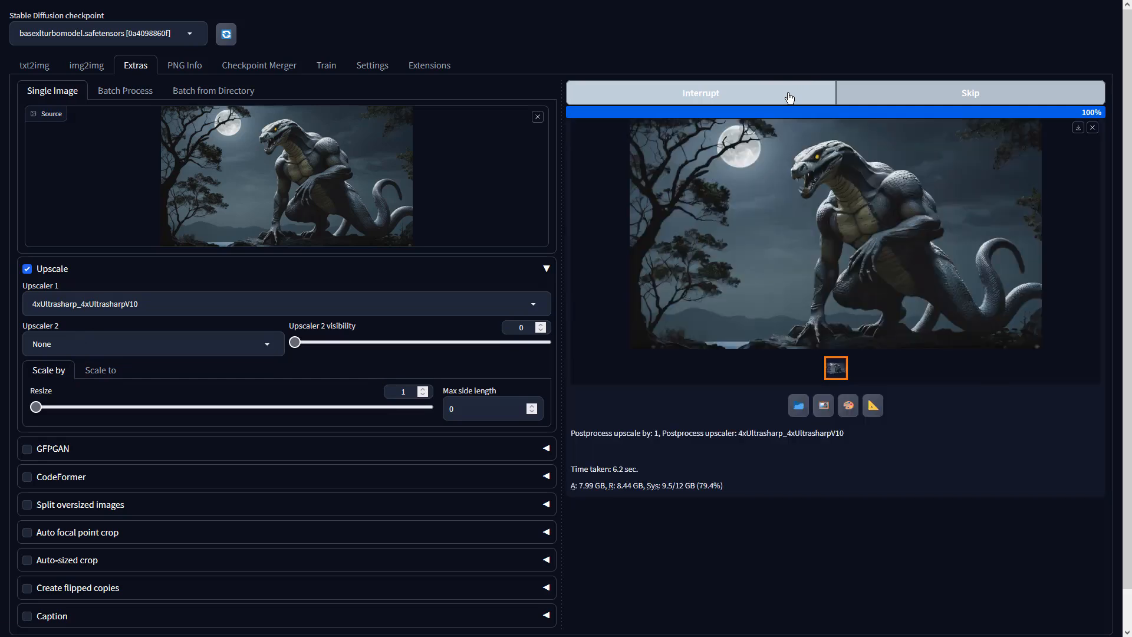
click(880, 227)
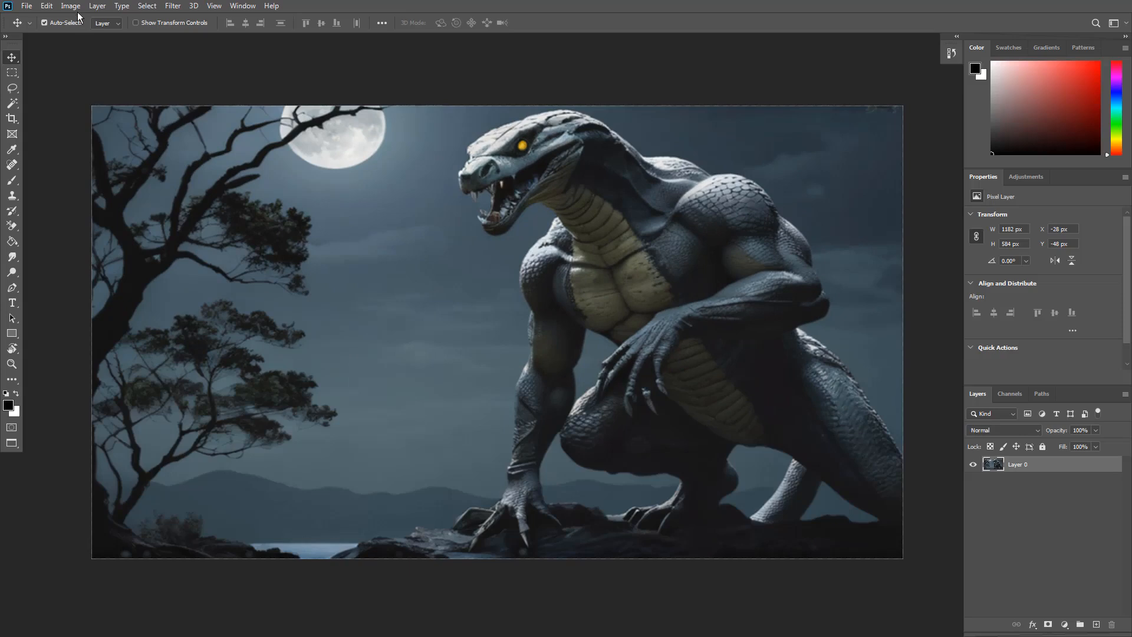
Step: In Photoshop, apply a Vibrance adjustment to the monster image with vibrance +63 and saturation +38
click(71, 7)
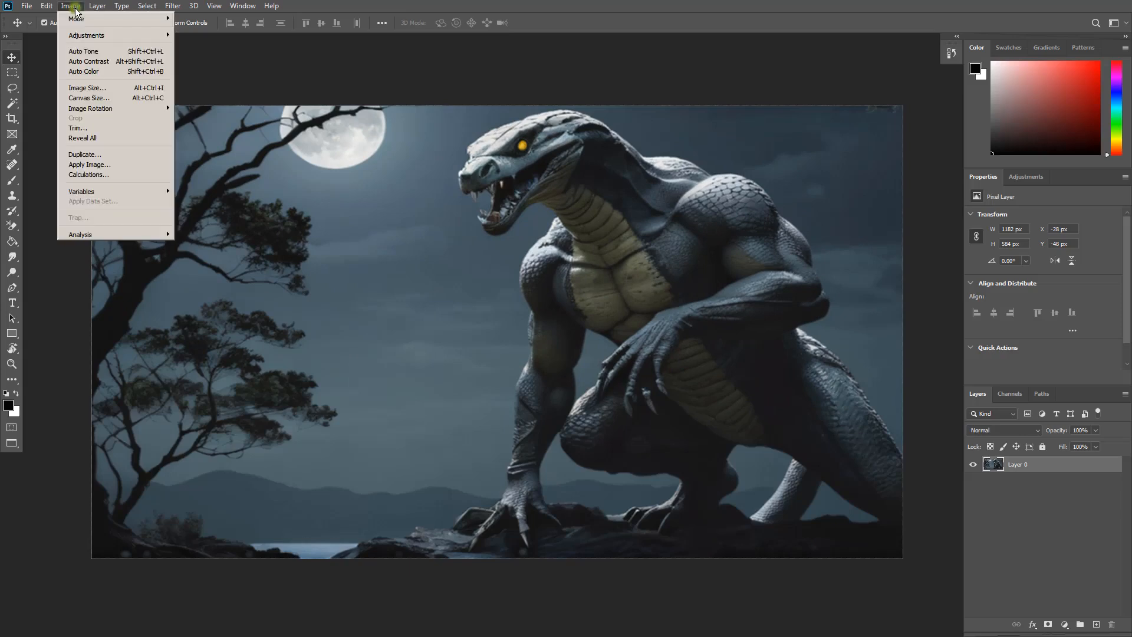
mouse_move(81, 36)
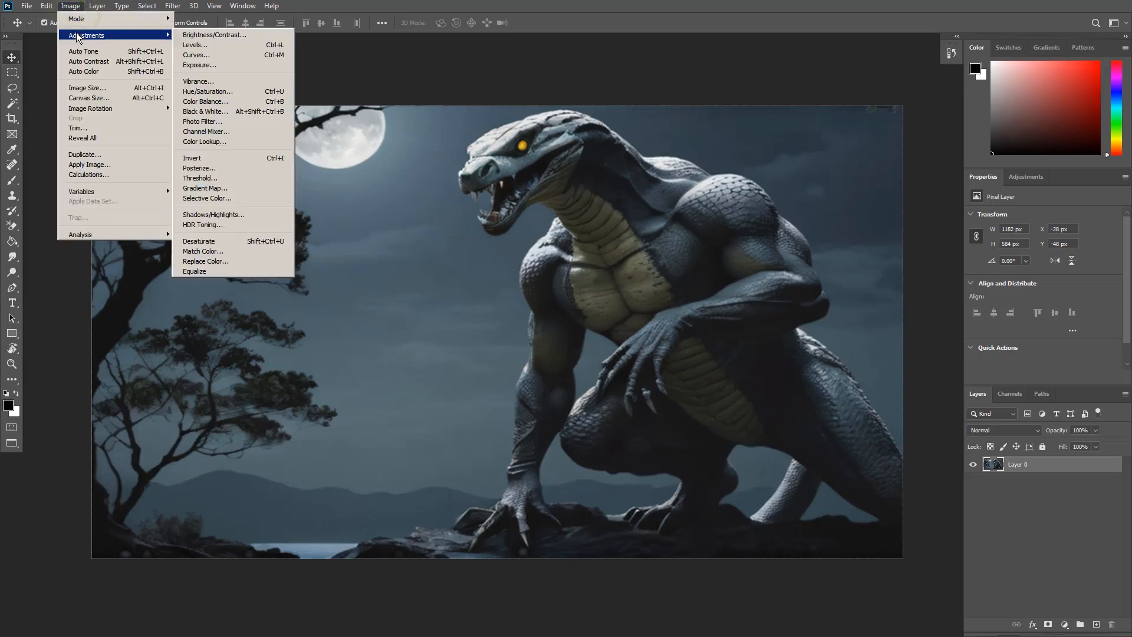
click(219, 83)
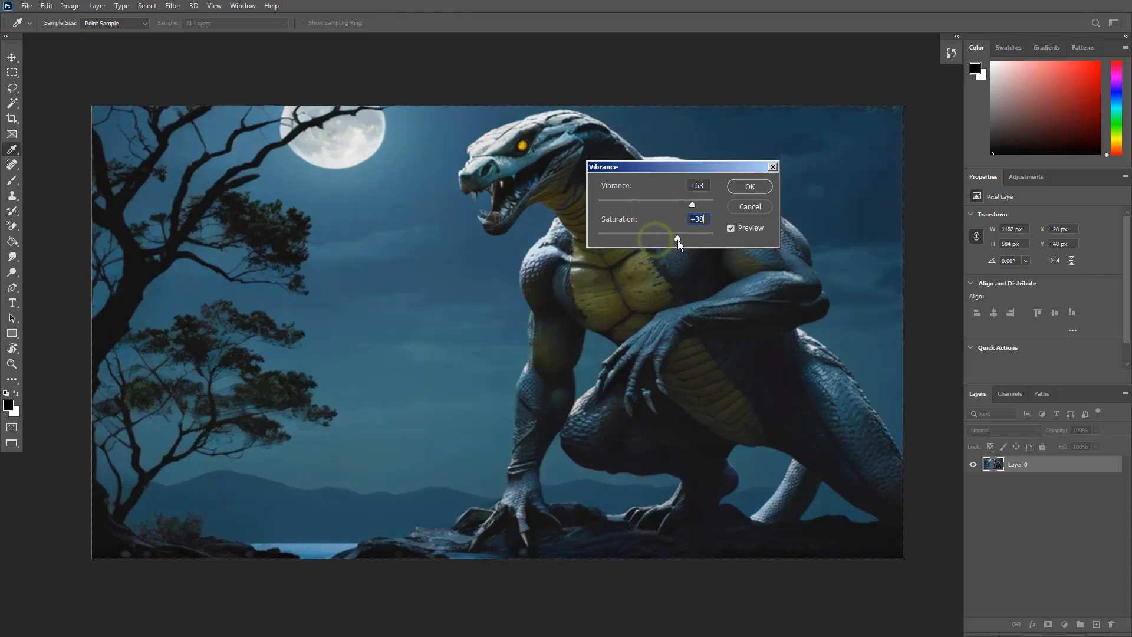
click(749, 185)
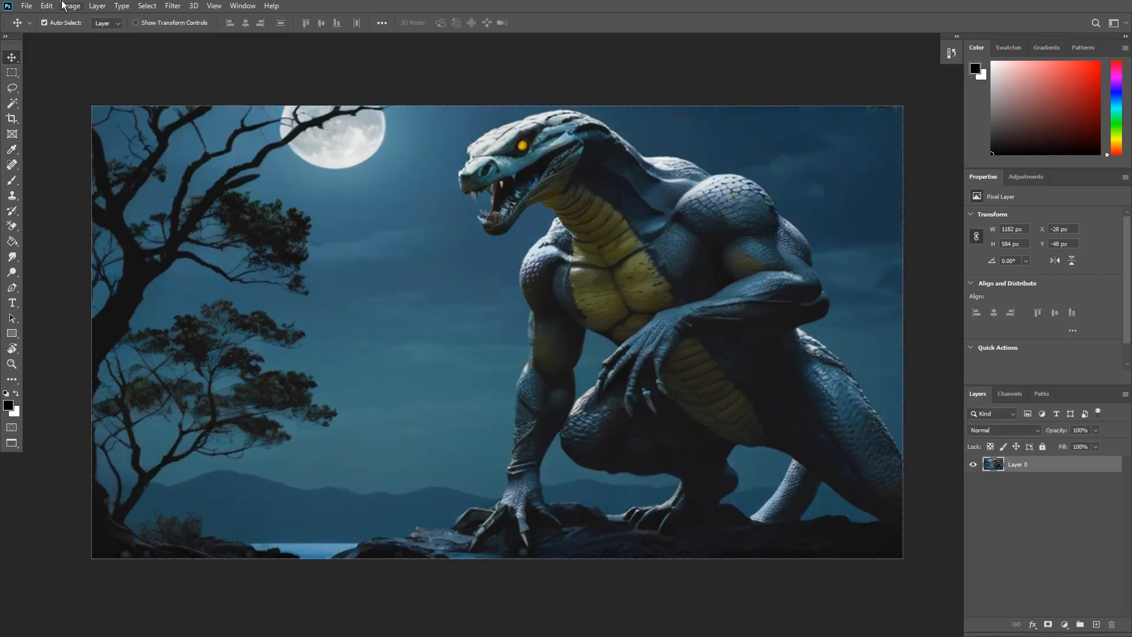
Step: Apply Auto Color, Auto Contrast and Auto Tone to the monster image
click(69, 6)
click(90, 66)
click(71, 6)
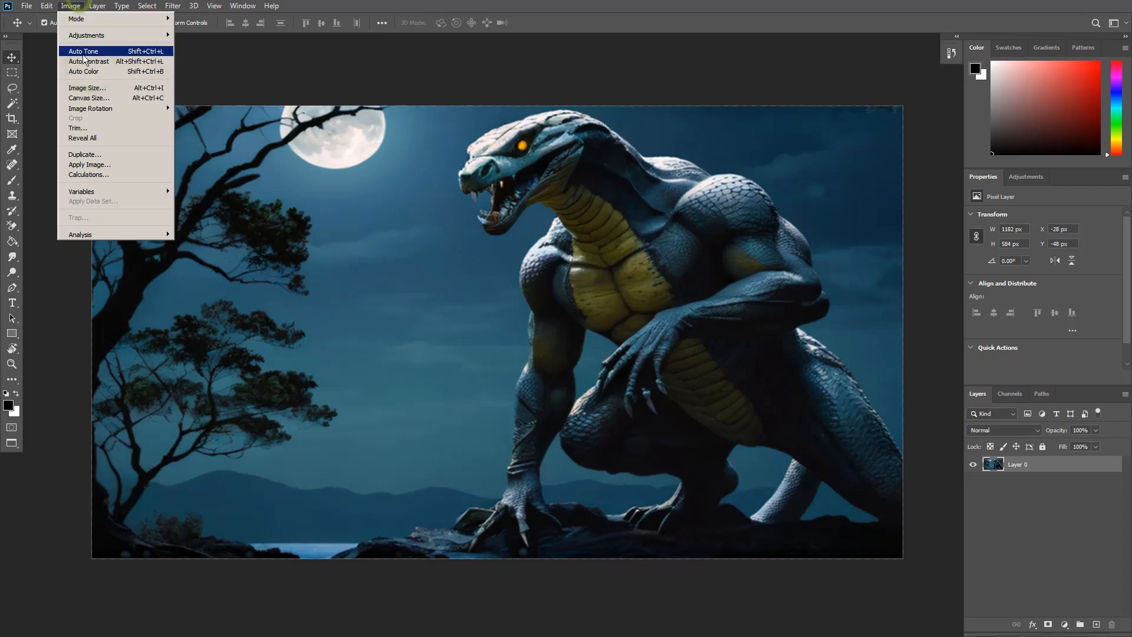
click(83, 59)
click(71, 6)
click(79, 53)
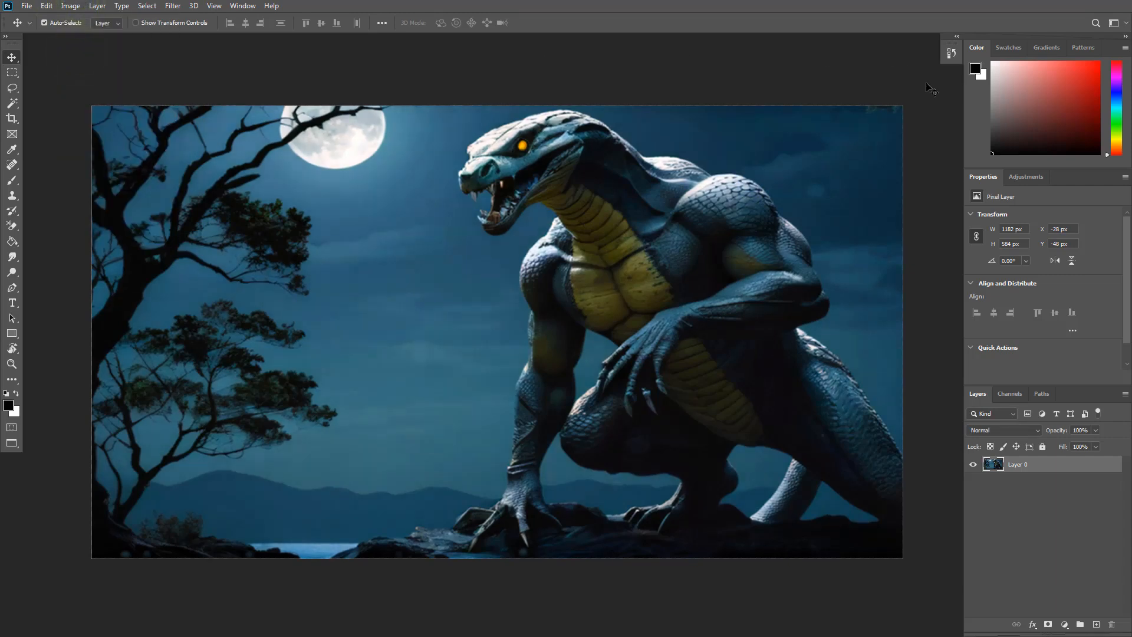
Step: Compare the original 00000.png state with the final Auto Tone state in the edit history
click(949, 54)
click(849, 74)
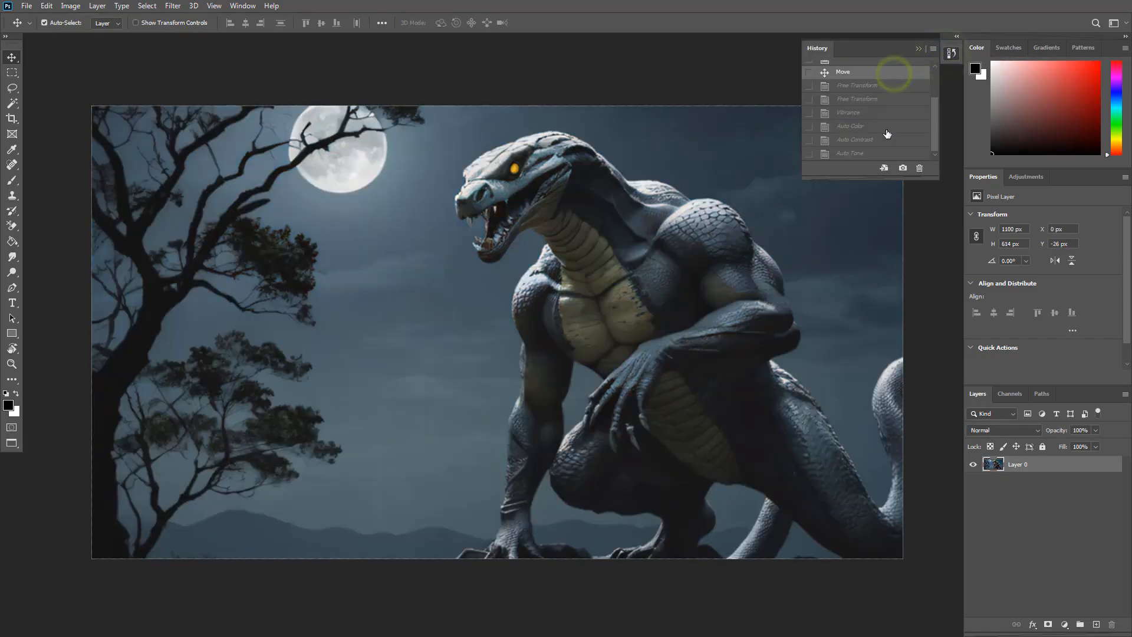
click(879, 155)
scroll(884, 155, up, 2)
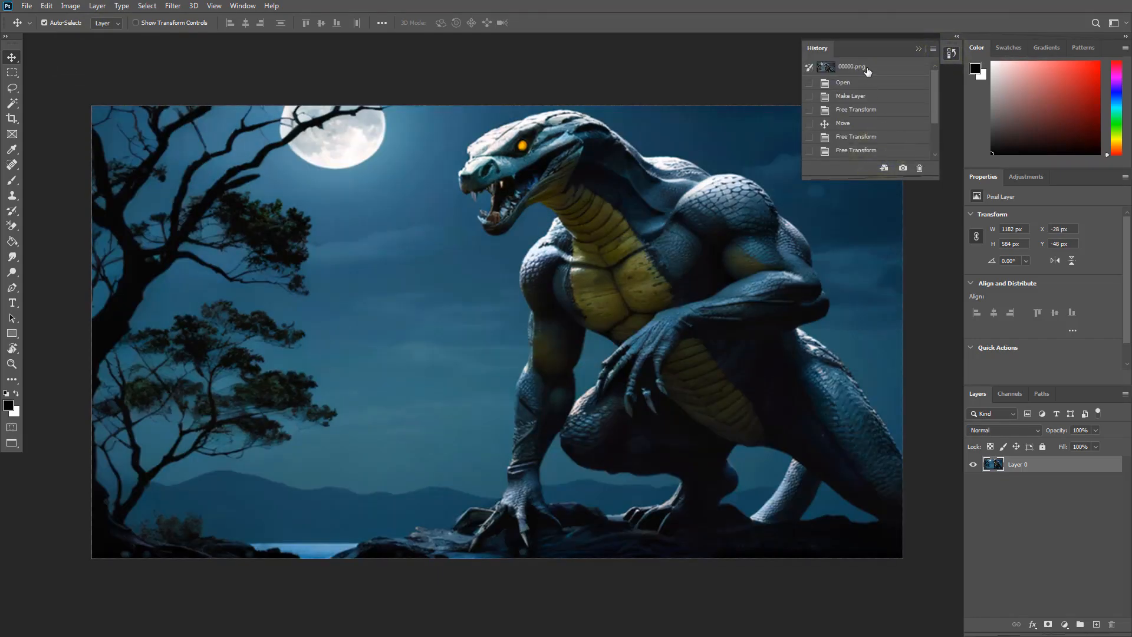
click(868, 71)
scroll(865, 74, down, 3)
click(865, 156)
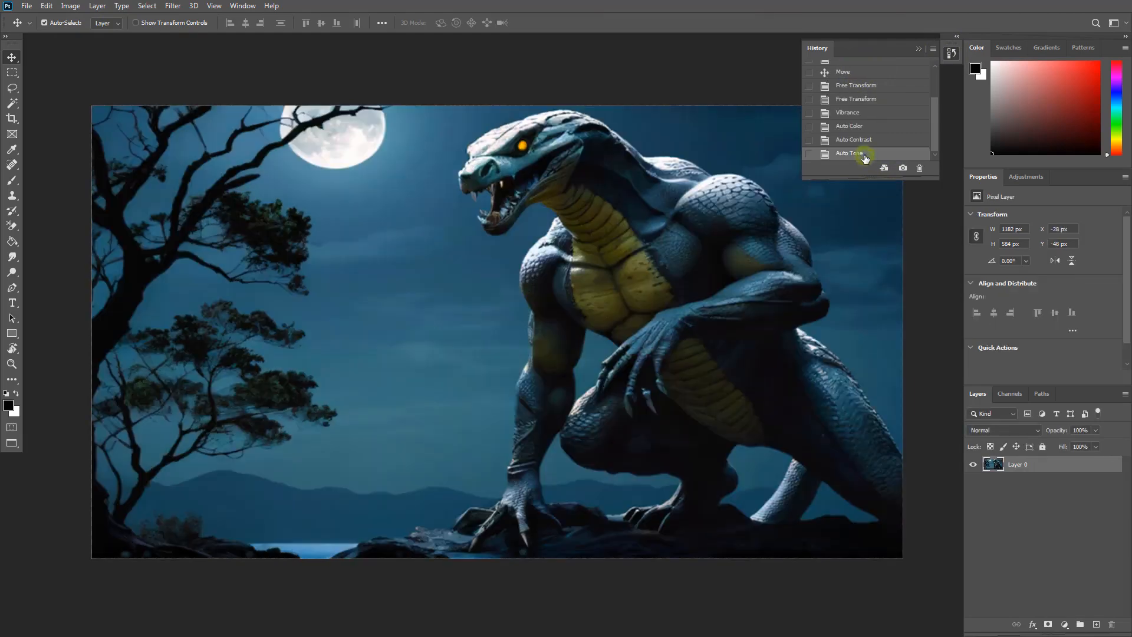
scroll(865, 155, up, 3)
click(861, 72)
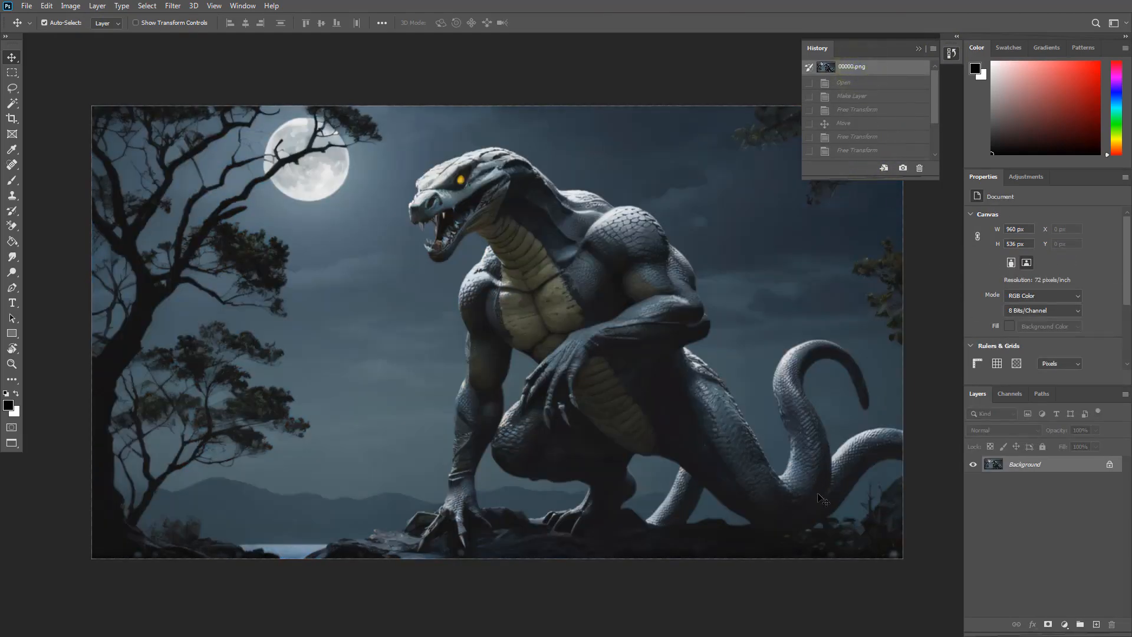
scroll(910, 153, down, 3)
click(856, 153)
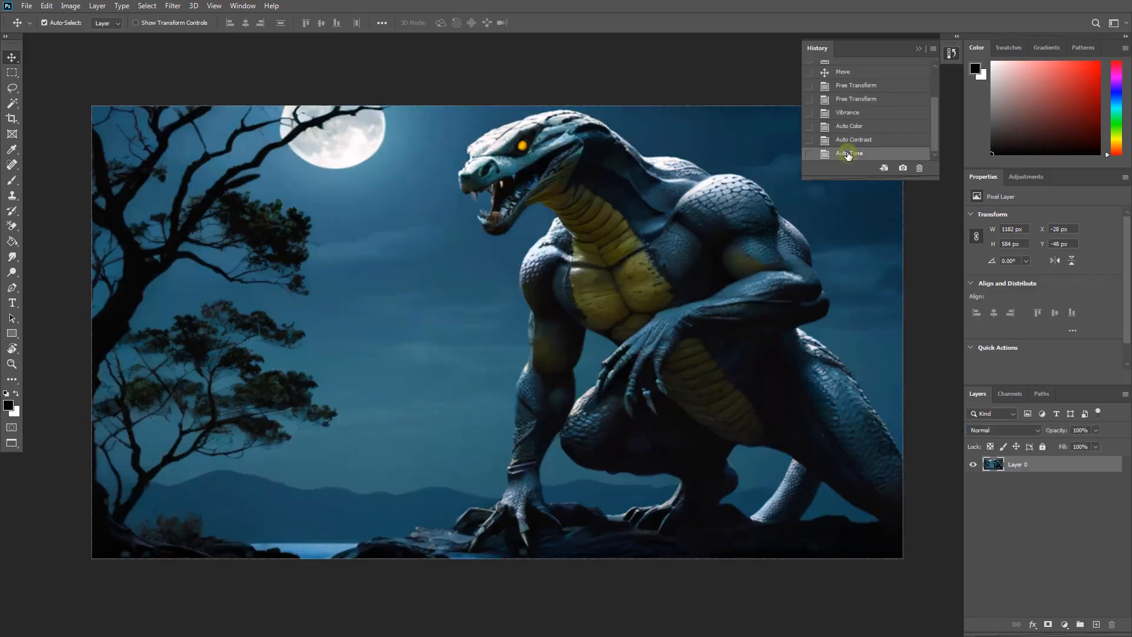
click(949, 54)
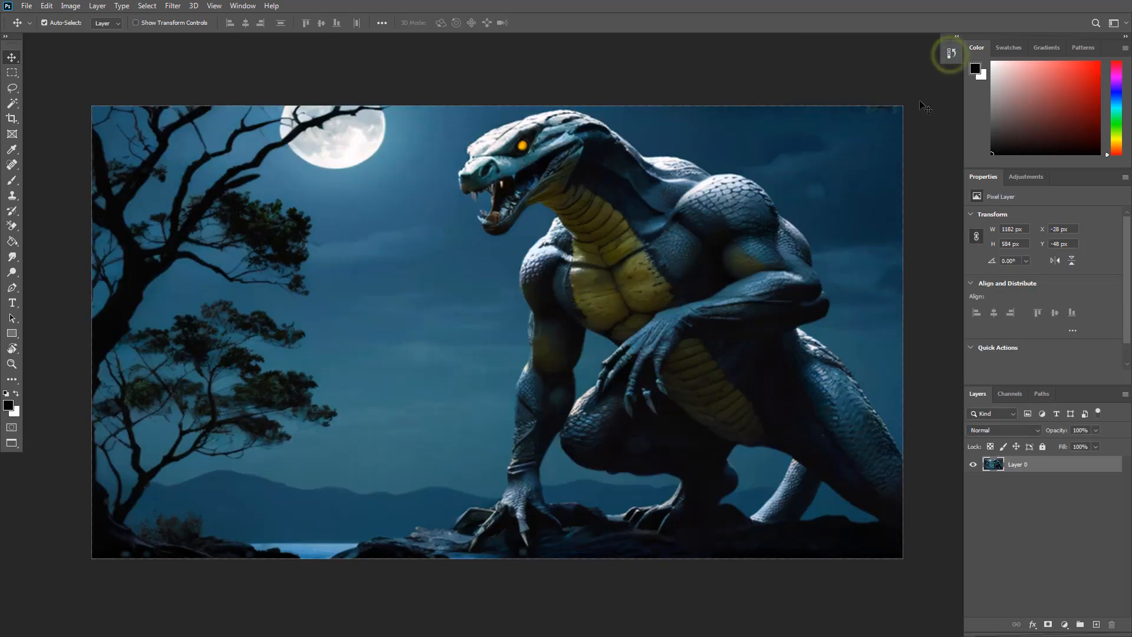